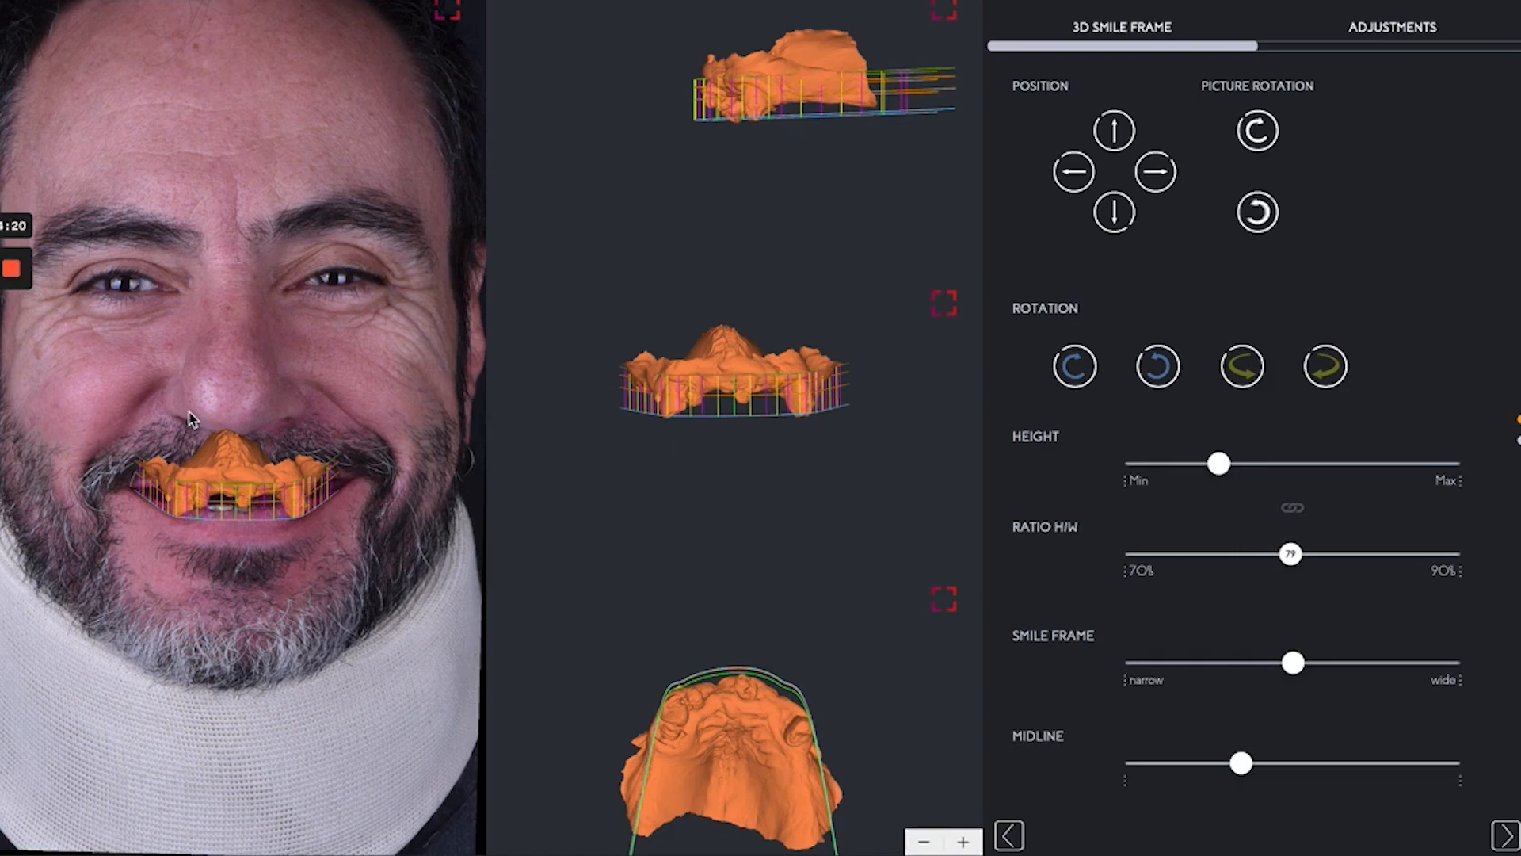
# - Check the smile frame's fit on the facial photo, and open the teeth chart in the frame adjustments
pyautogui.scroll(2, 190, 420)
pyautogui.scroll(-2, 190, 420)
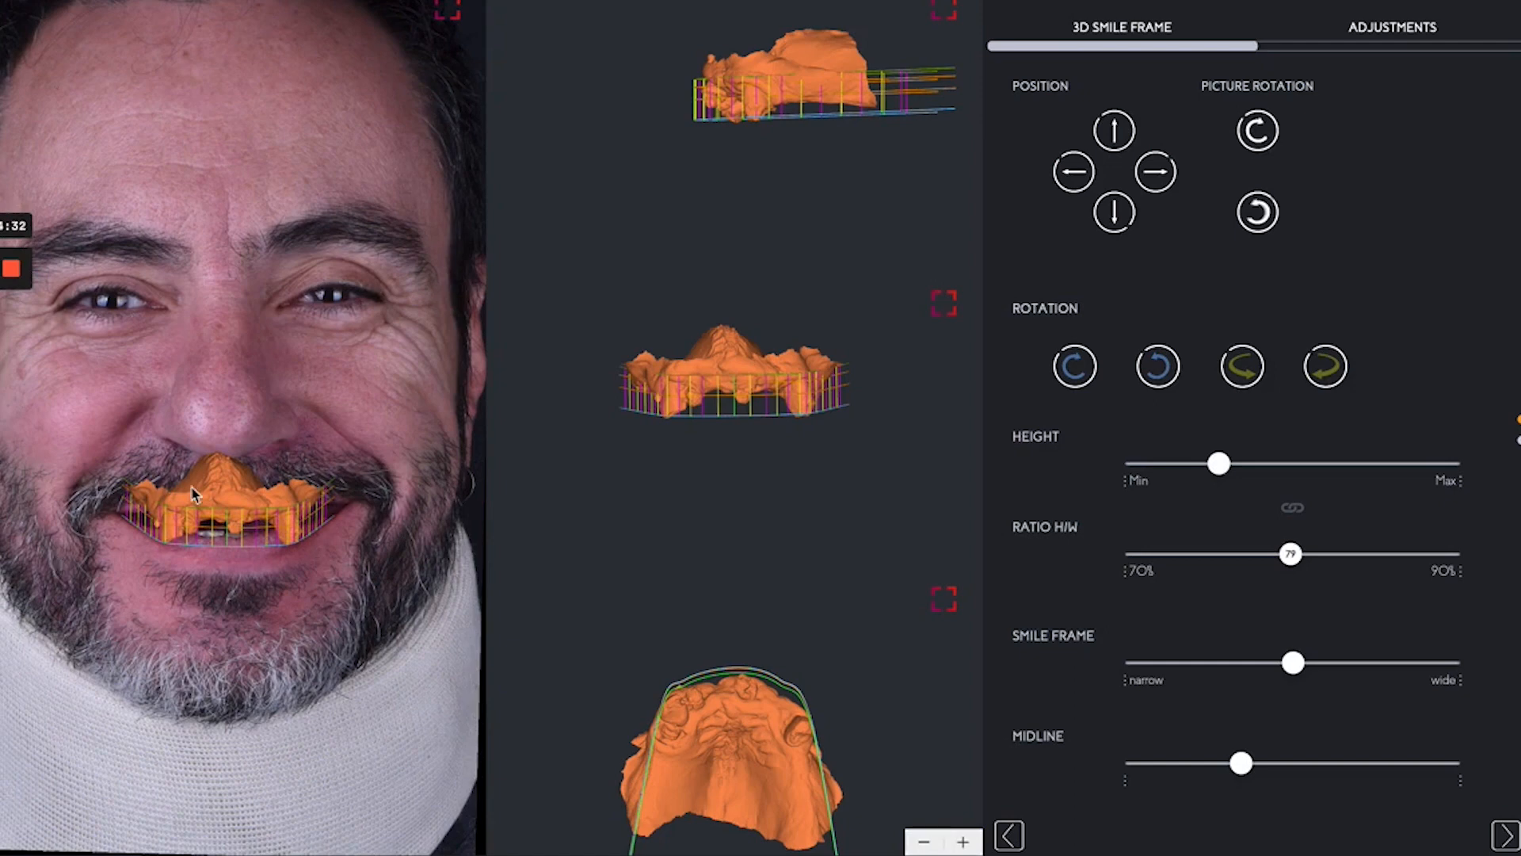
pyautogui.scroll(3, 175, 481)
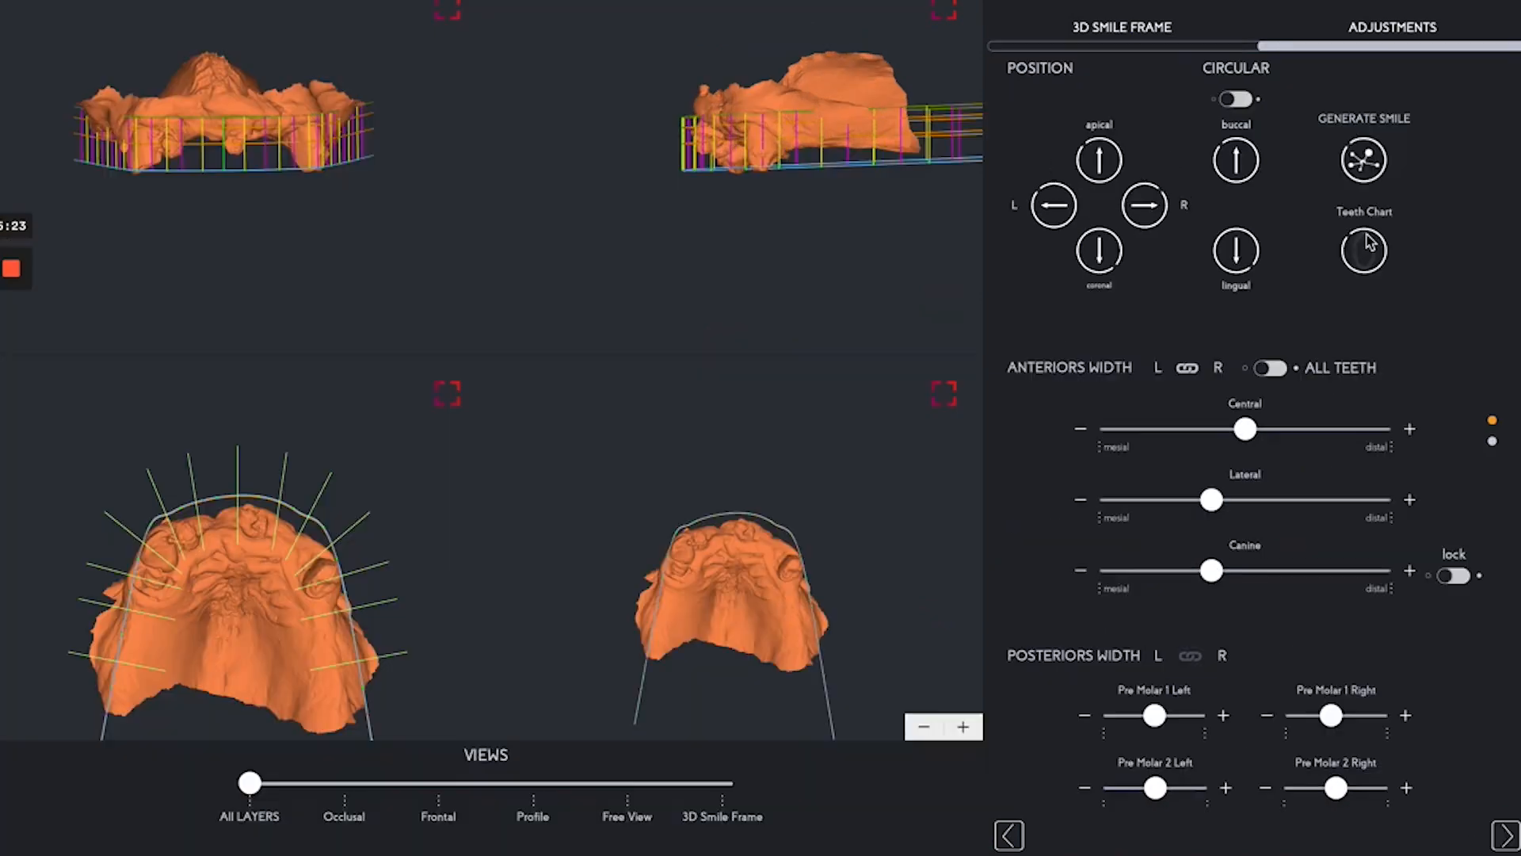
pyautogui.click(1363, 249)
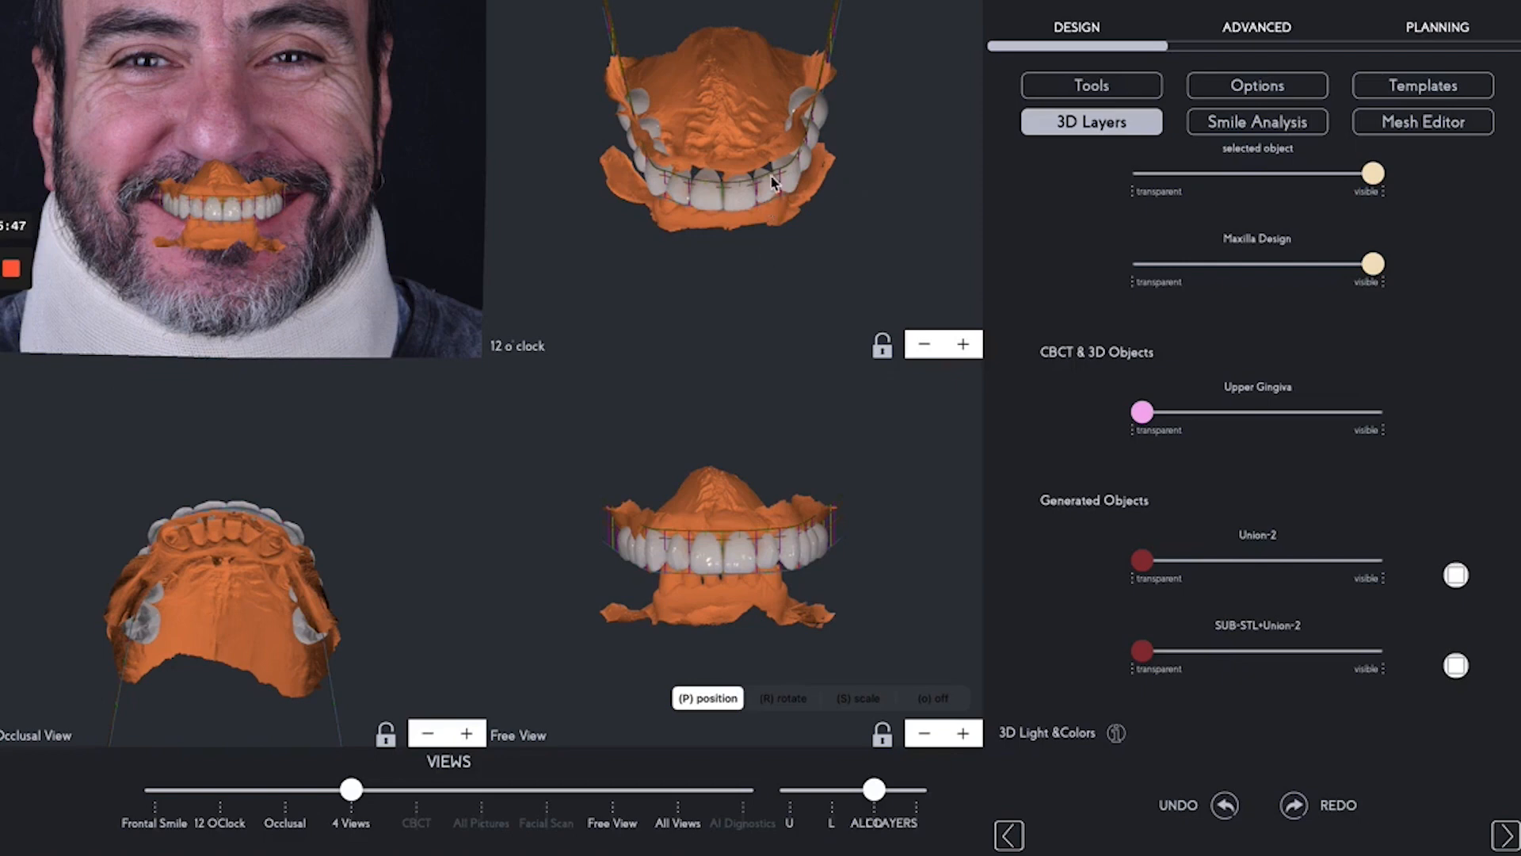
# - Adjust the position of the tooth design in the buccal and lingual directions
pyautogui.click(1093, 89)
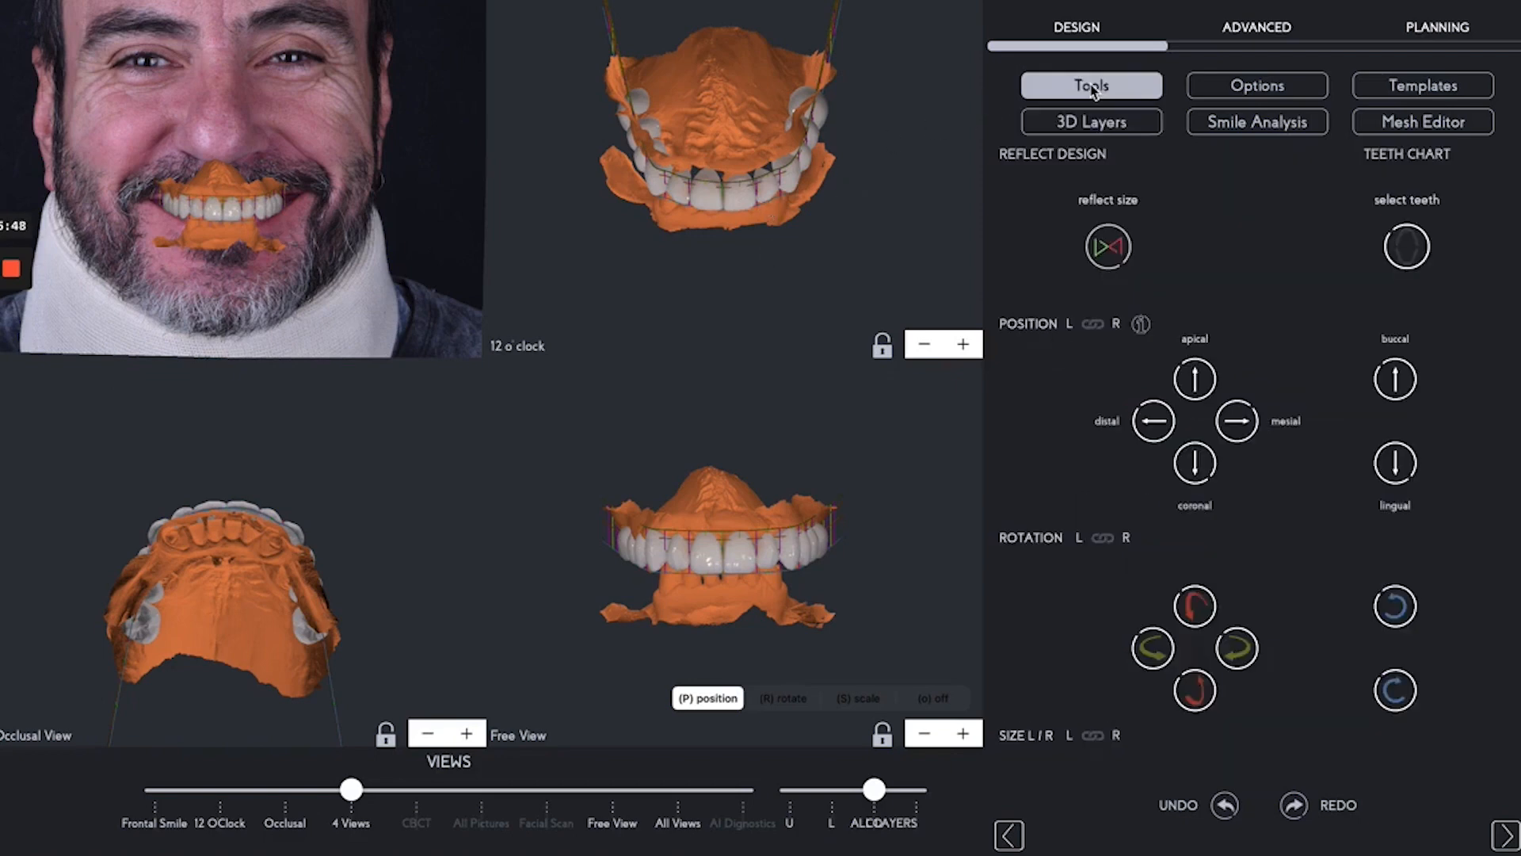
pyautogui.click(1248, 87)
pyautogui.click(1124, 203)
pyautogui.click(1108, 93)
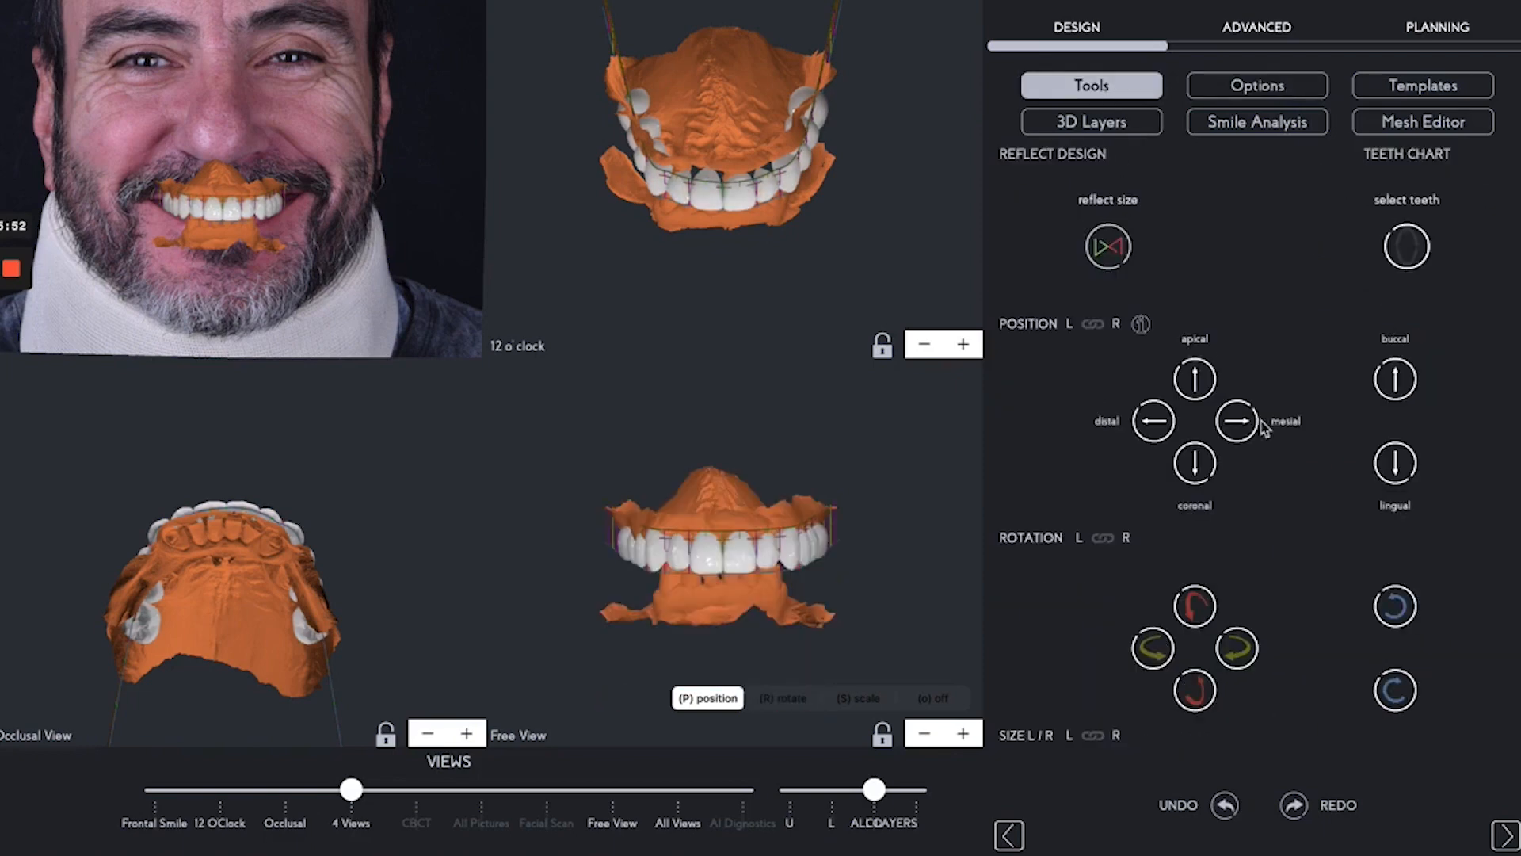
pyautogui.click(1403, 382)
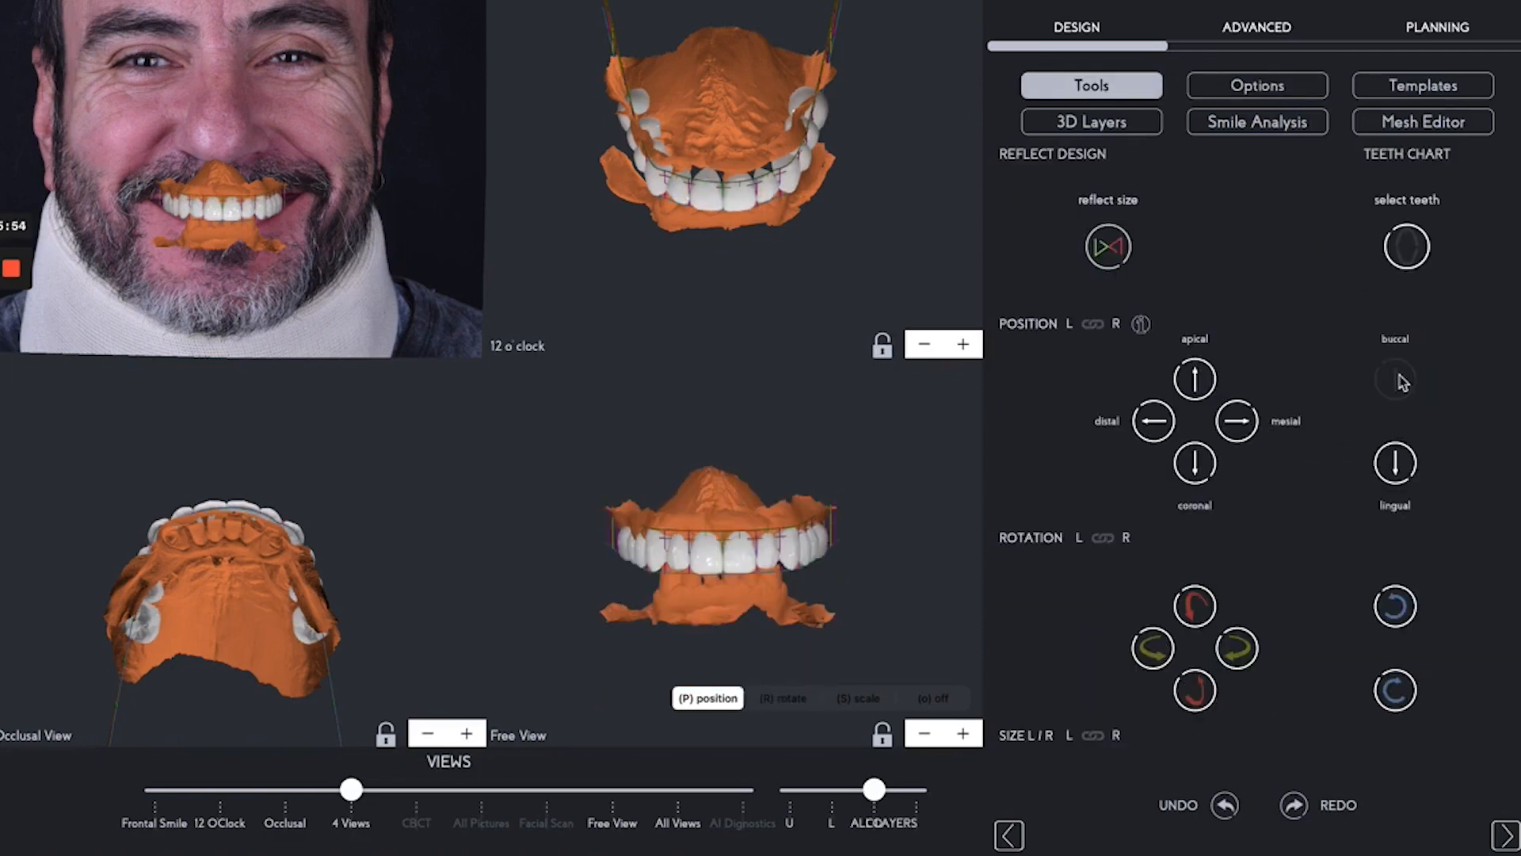
pyautogui.click(1396, 464)
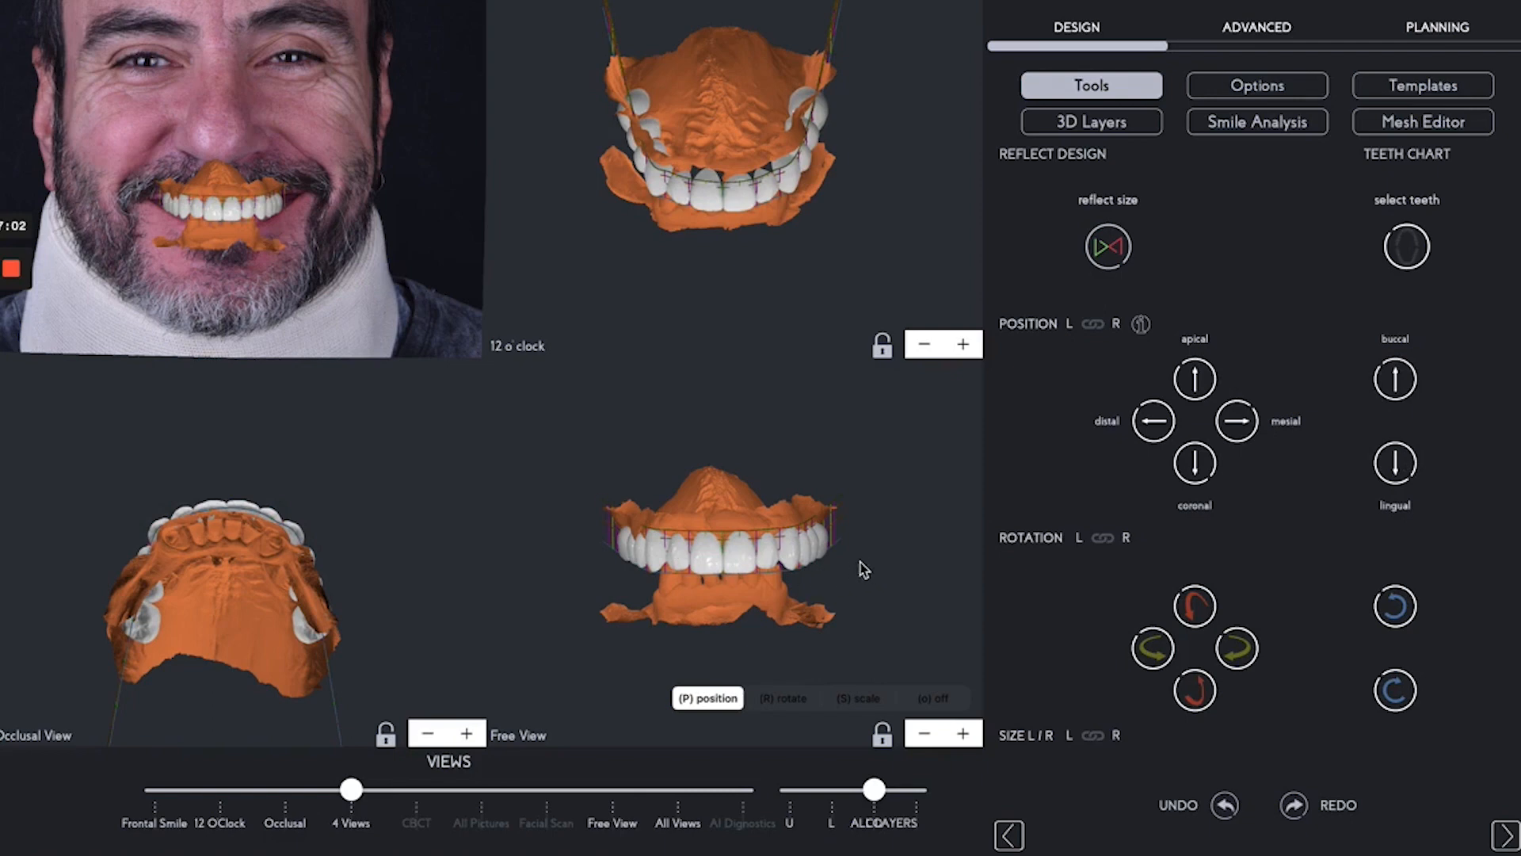
# - Examine the tooth design against the upper and lower scans from both sides in the free view
pyautogui.moveTo(712, 570)
pyautogui.mouseDown()
pyautogui.moveTo(672, 574)
pyautogui.moveTo(683, 565)
pyautogui.mouseUp()
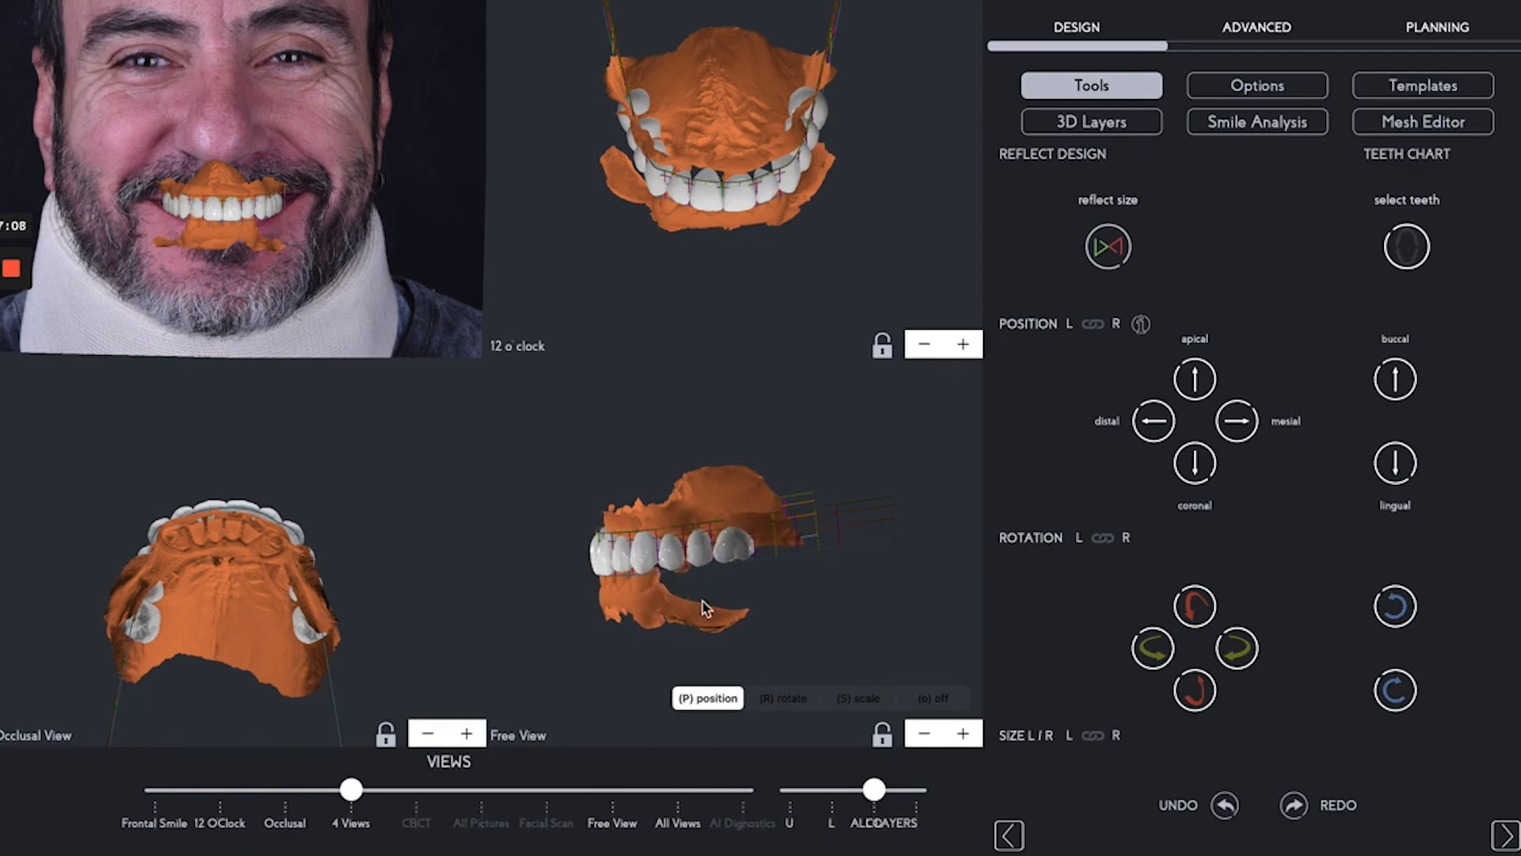
pyautogui.moveTo(733, 646); pyautogui.dragTo(824, 660)
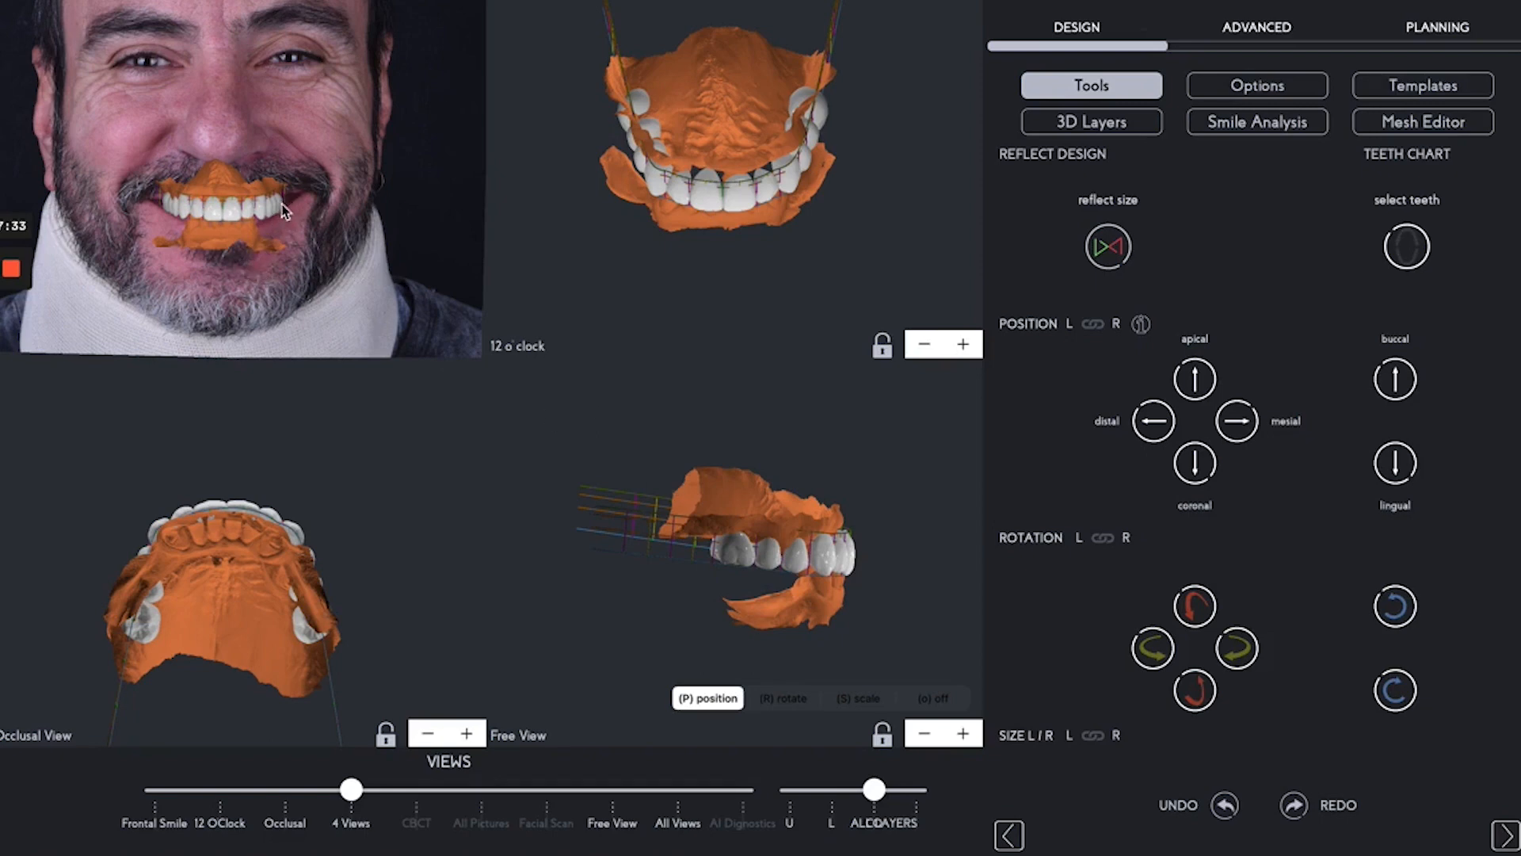
pyautogui.moveTo(889, 587); pyautogui.dragTo(785, 598)
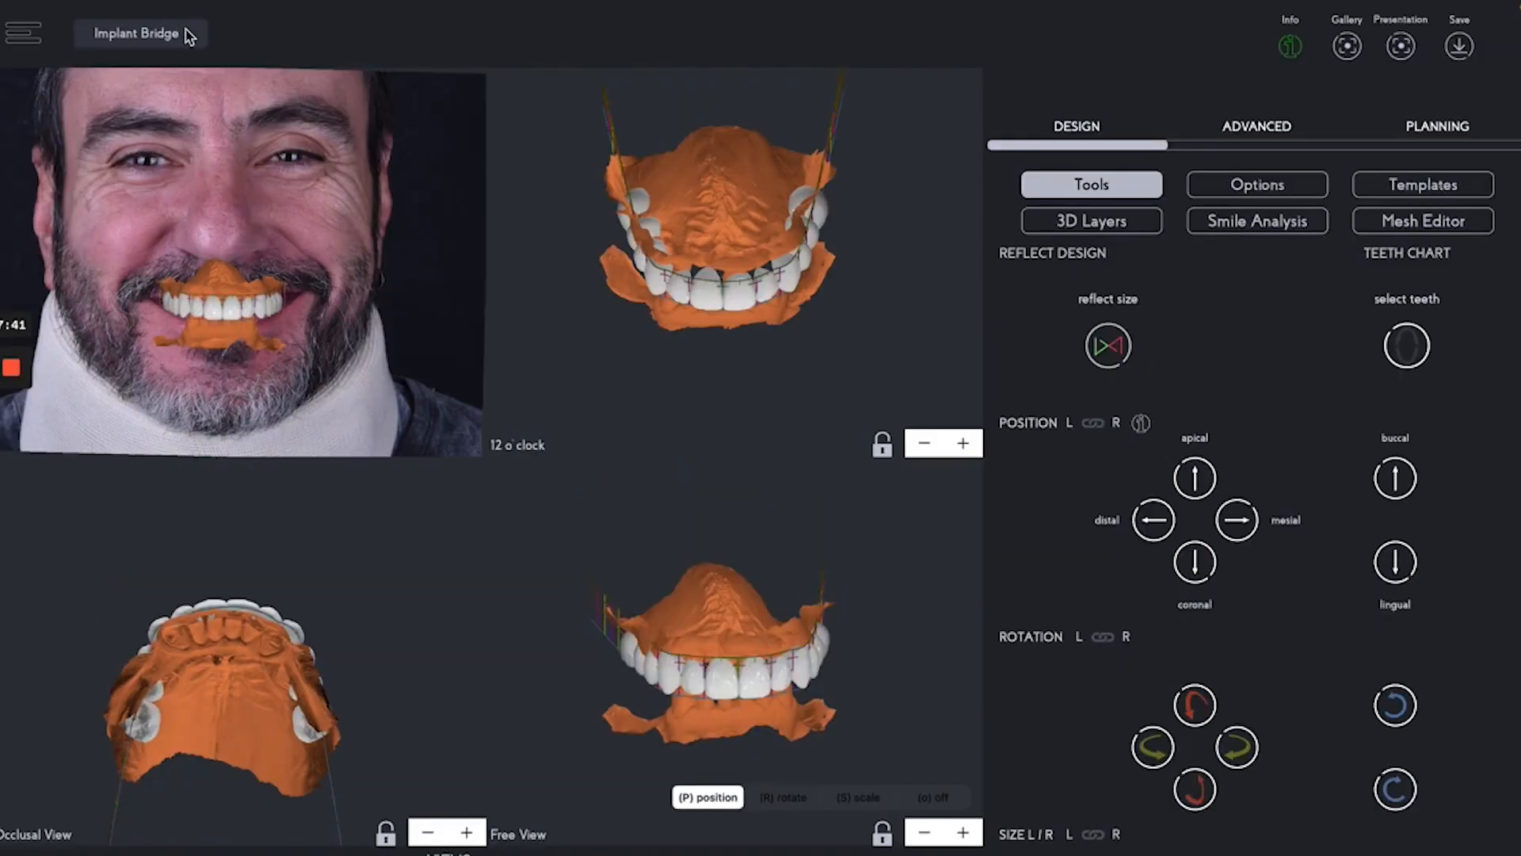
# - Choose the Implant Bridge workflow and browse its aesthetic tooth templates
pyautogui.click(188, 33)
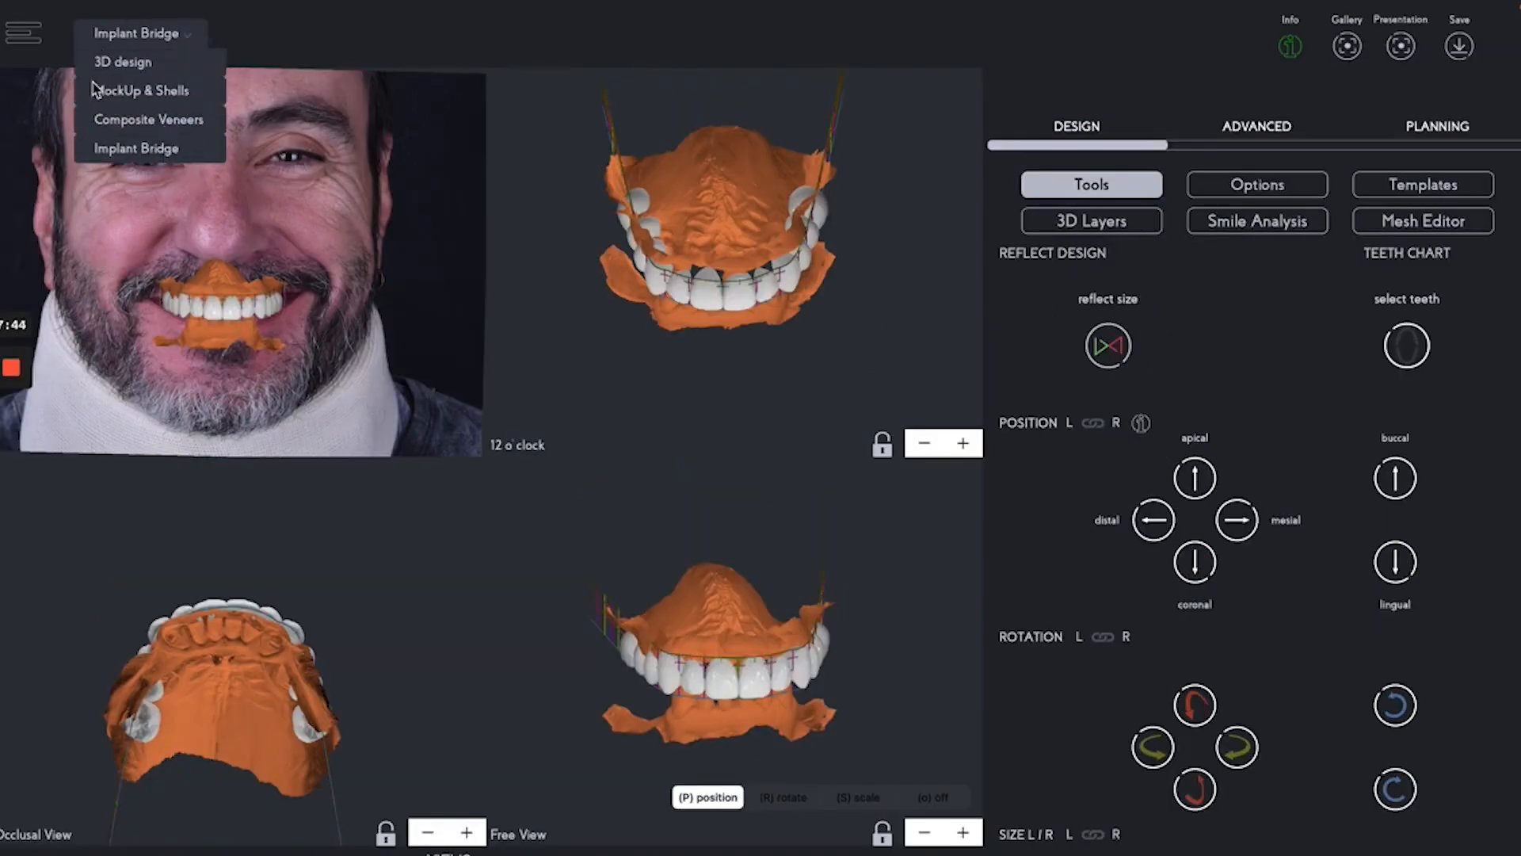
pyautogui.click(162, 149)
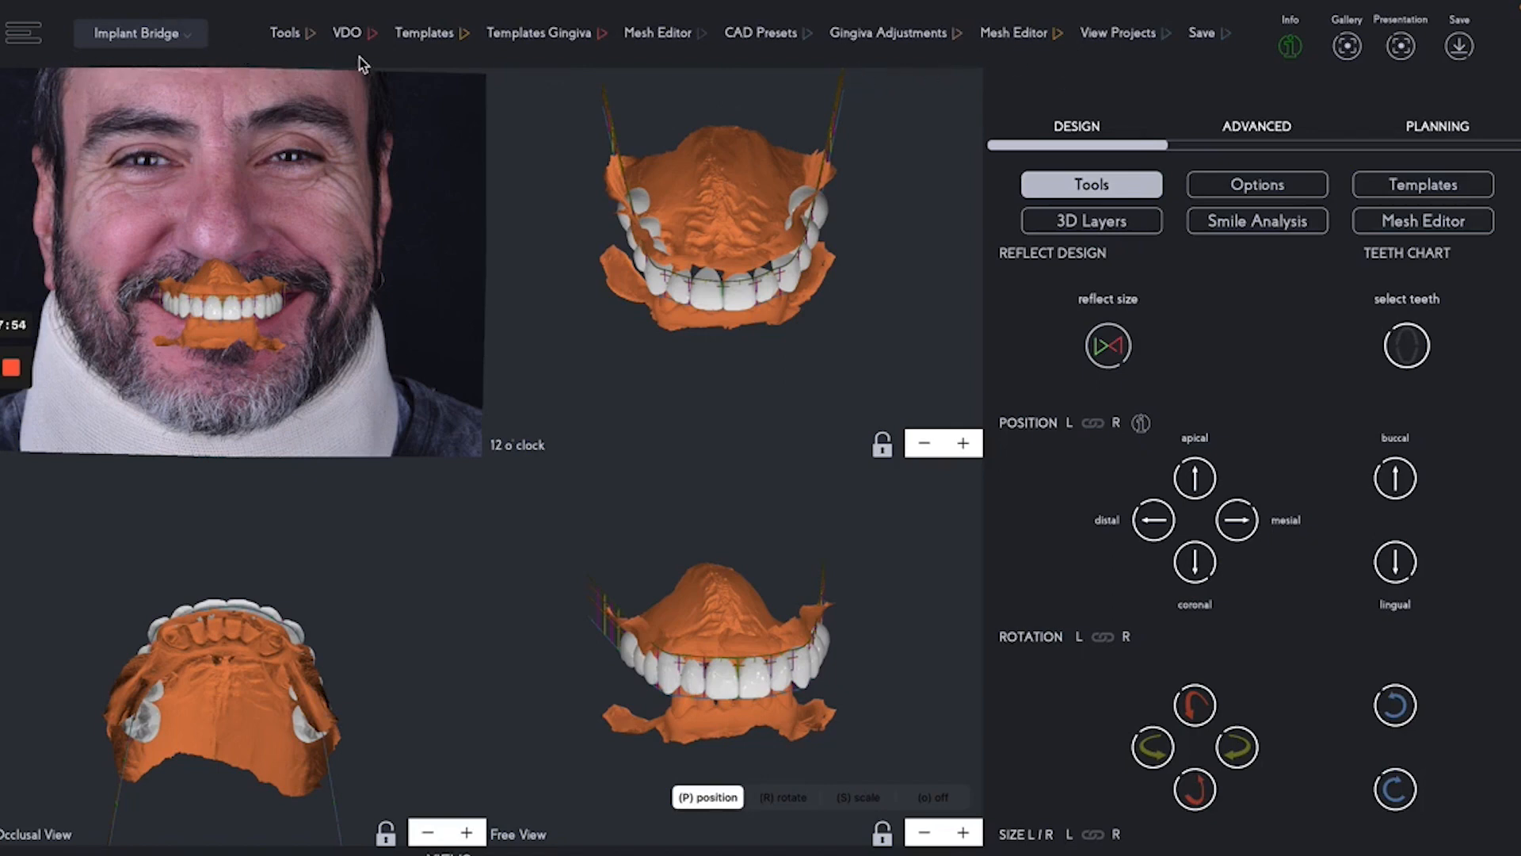
pyautogui.click(425, 38)
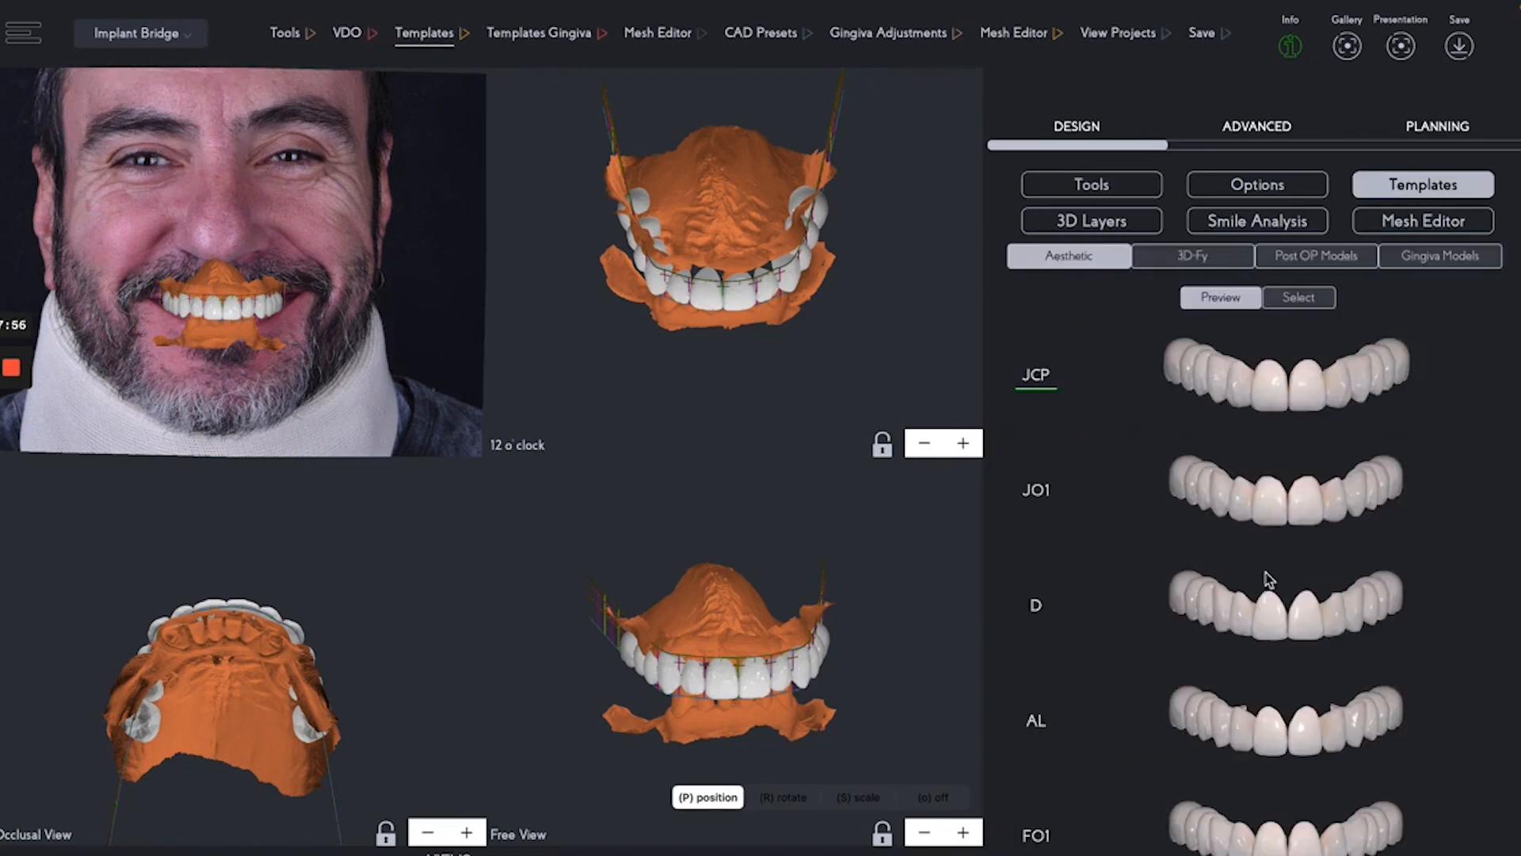
pyautogui.scroll(-2, 1285, 622)
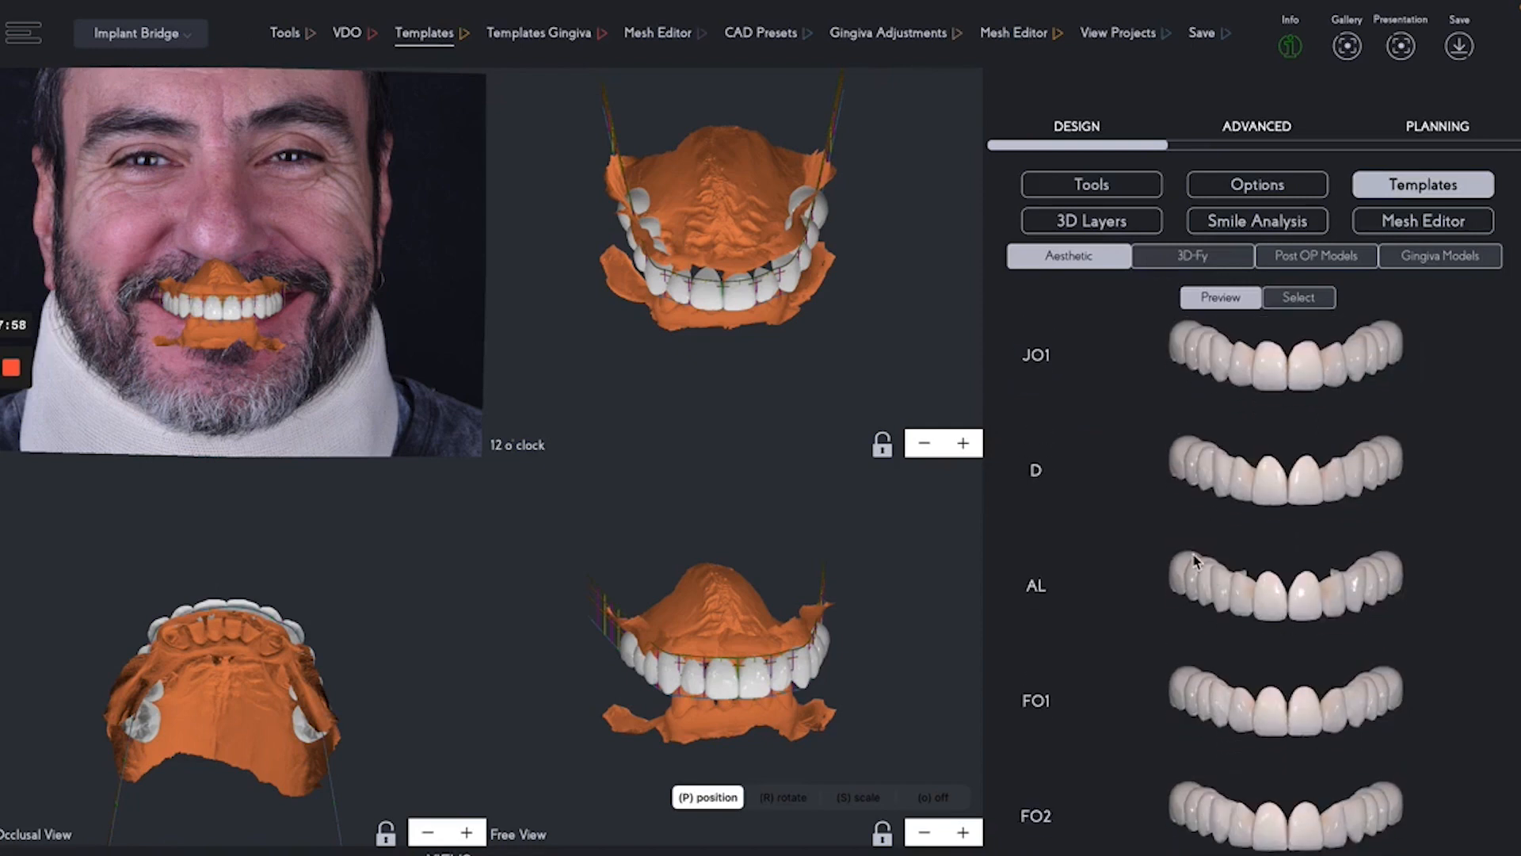
pyautogui.scroll(-1, 1195, 560)
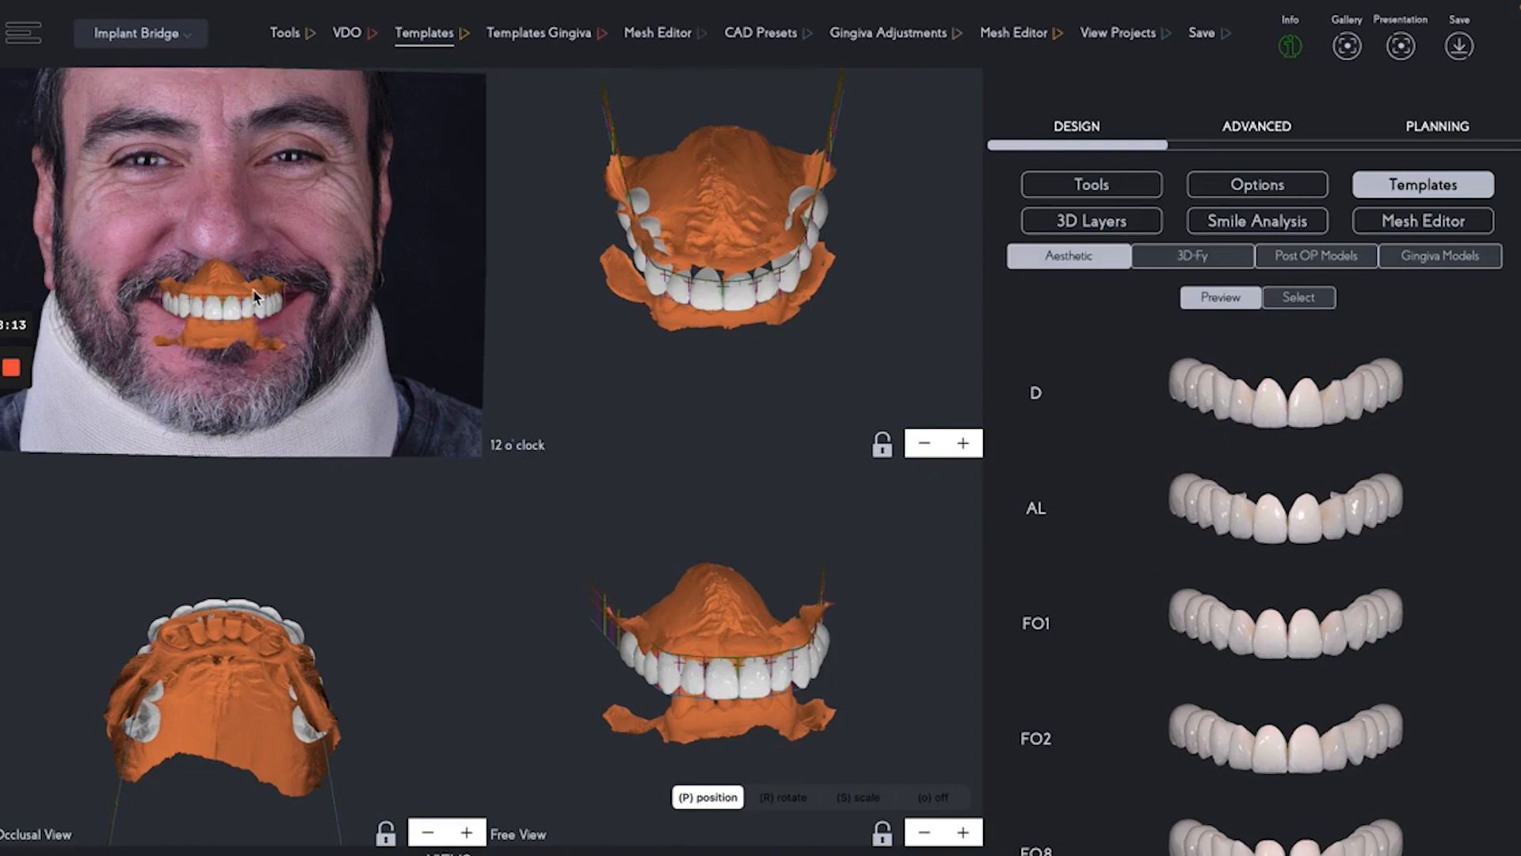
pyautogui.scroll(2, 1138, 500)
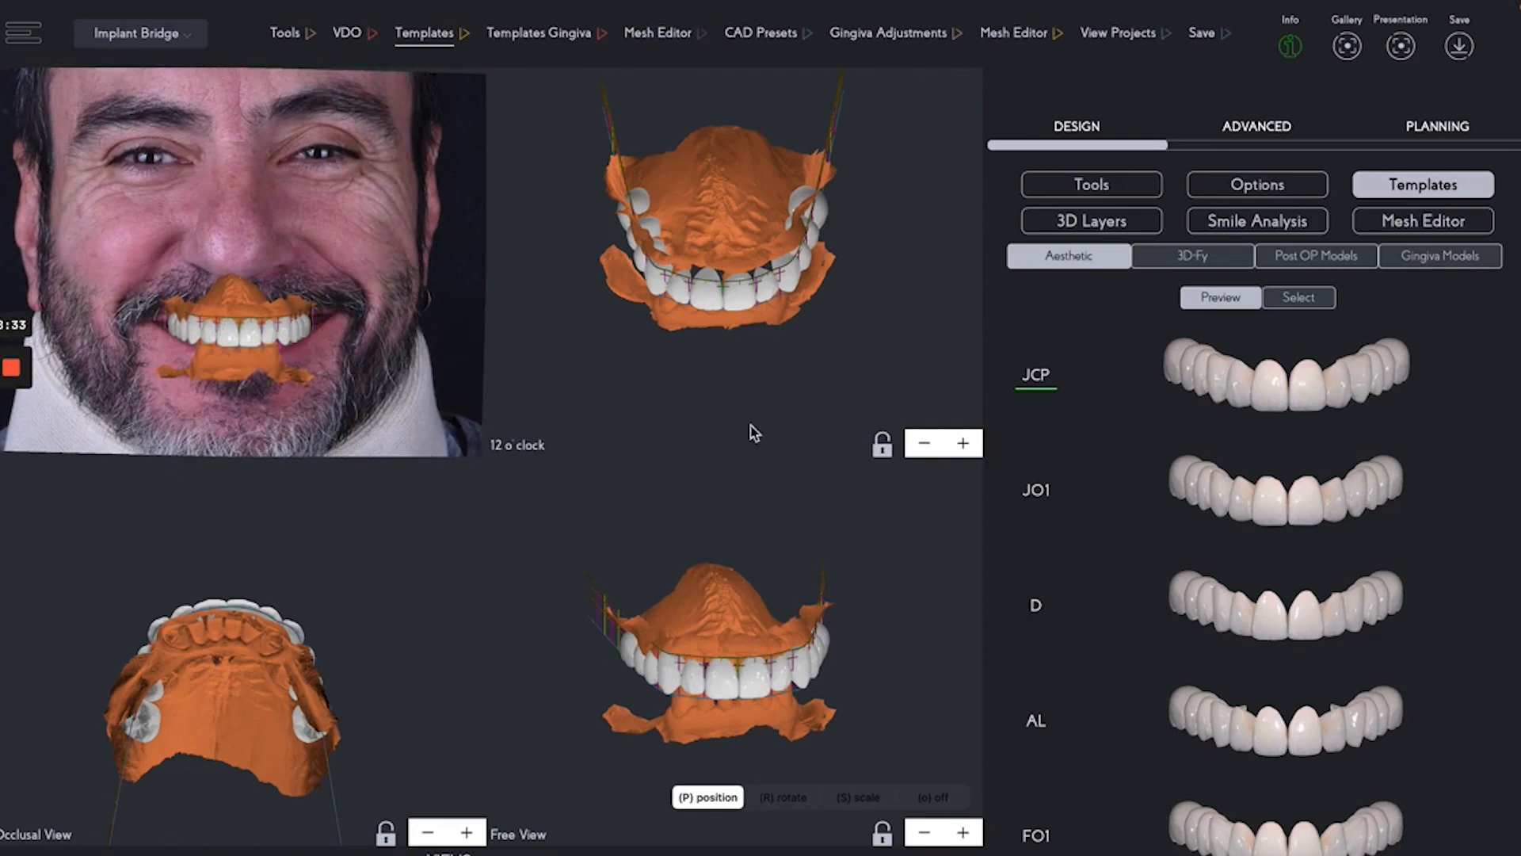
# - Simulate the tooth design inside the patient's lips and inspect it on the full frontal smile photo
pyautogui.click(1085, 222)
pyautogui.scroll(-10, 1056, 523)
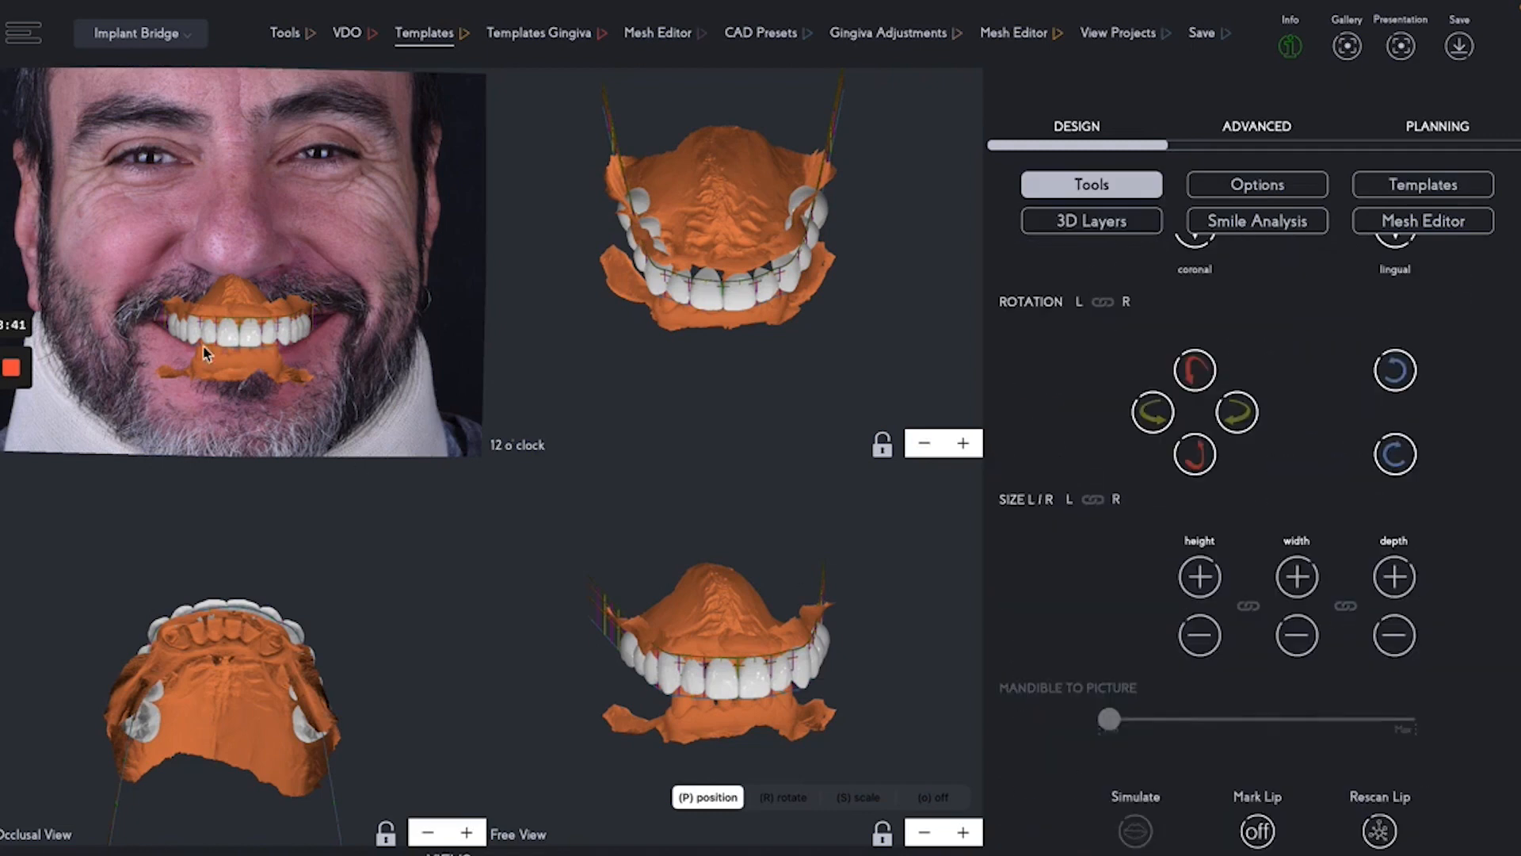
pyautogui.press('space')
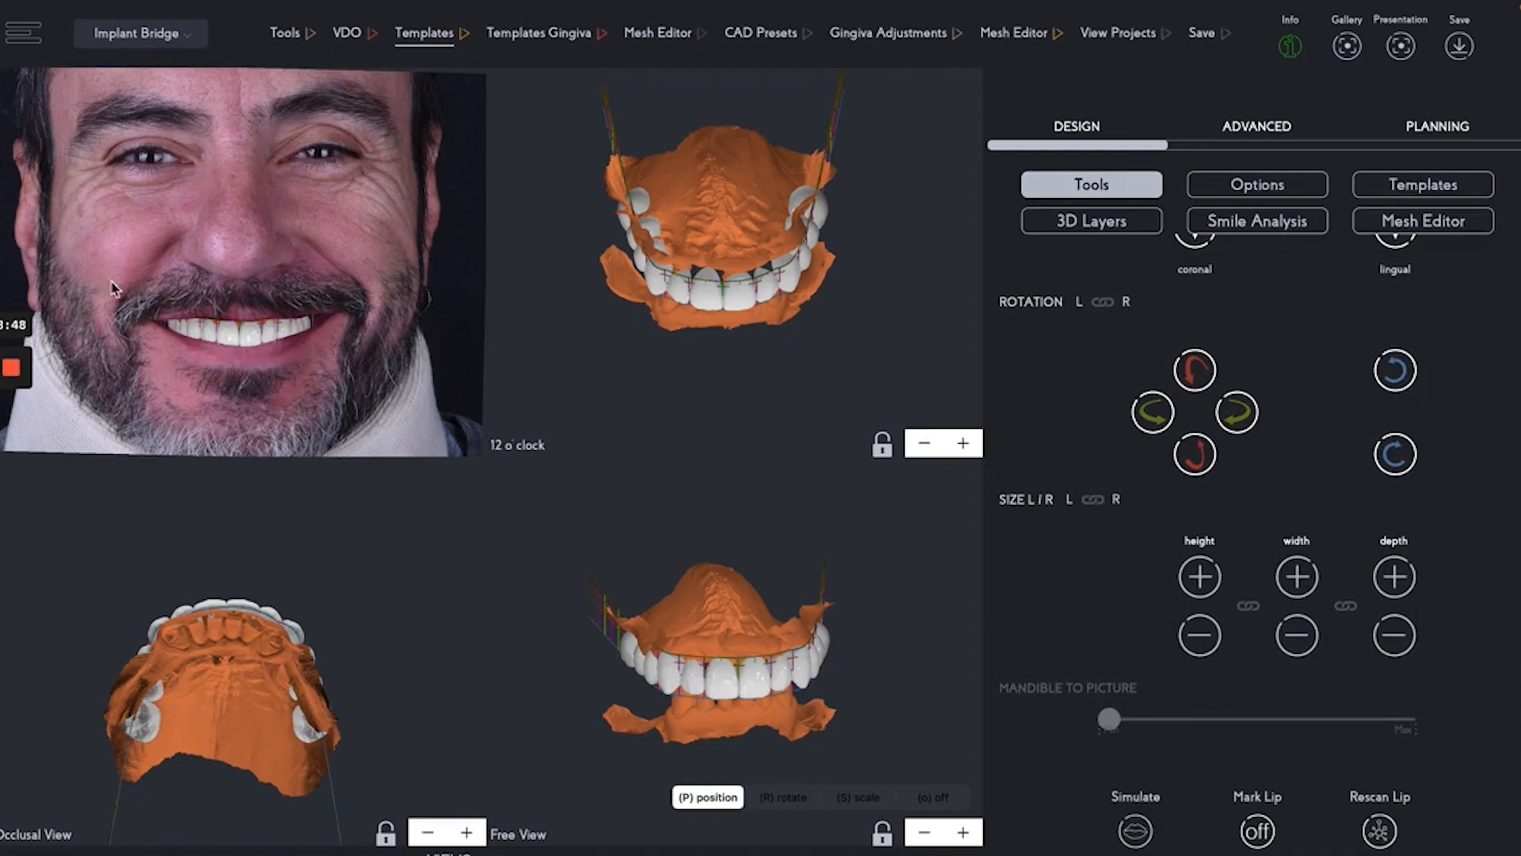
pyautogui.press('1')
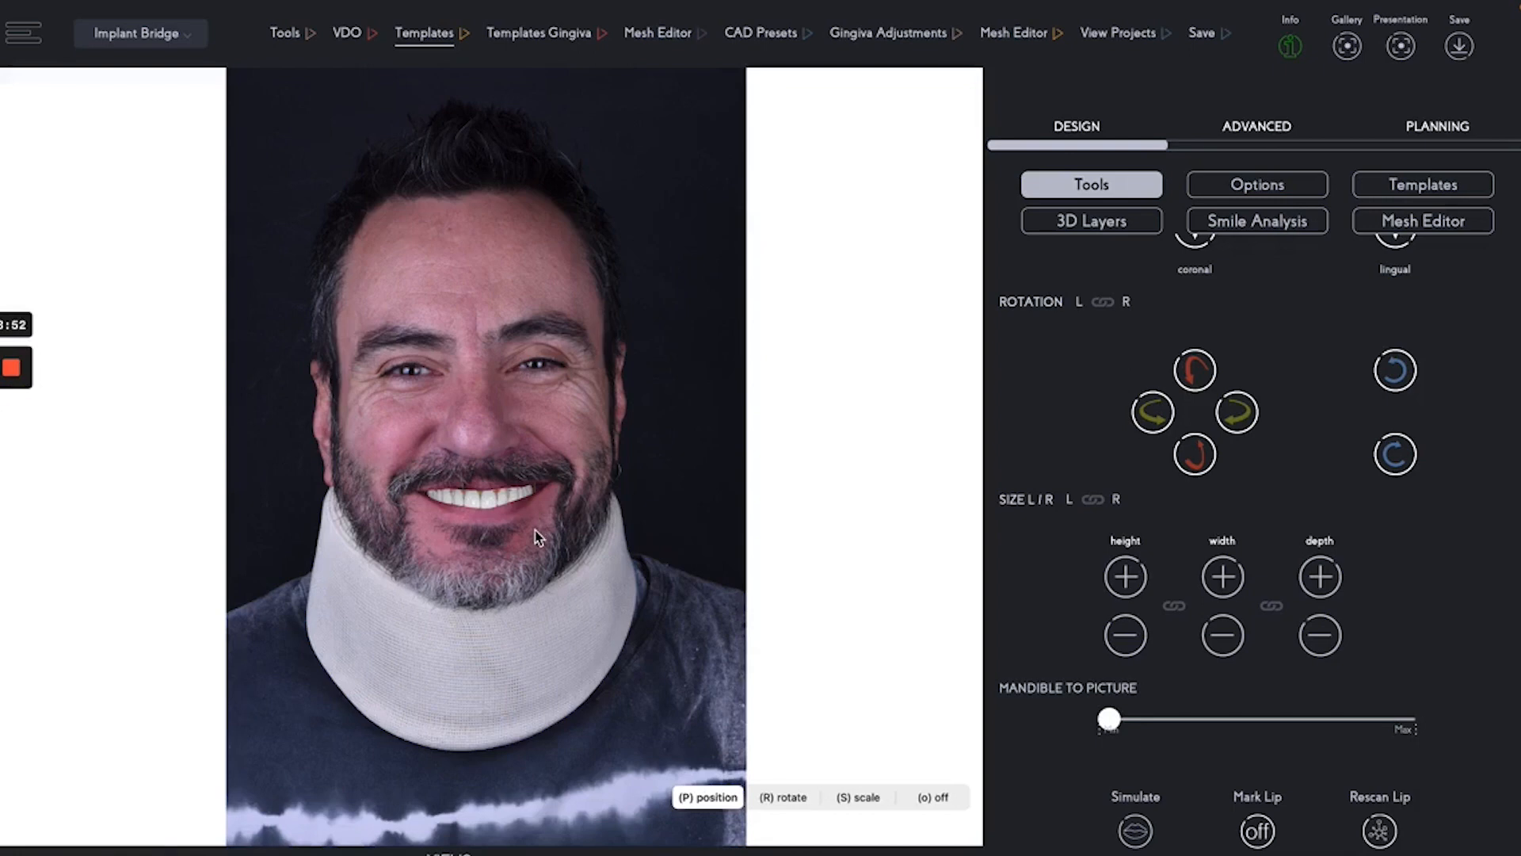
pyautogui.click(487, 536)
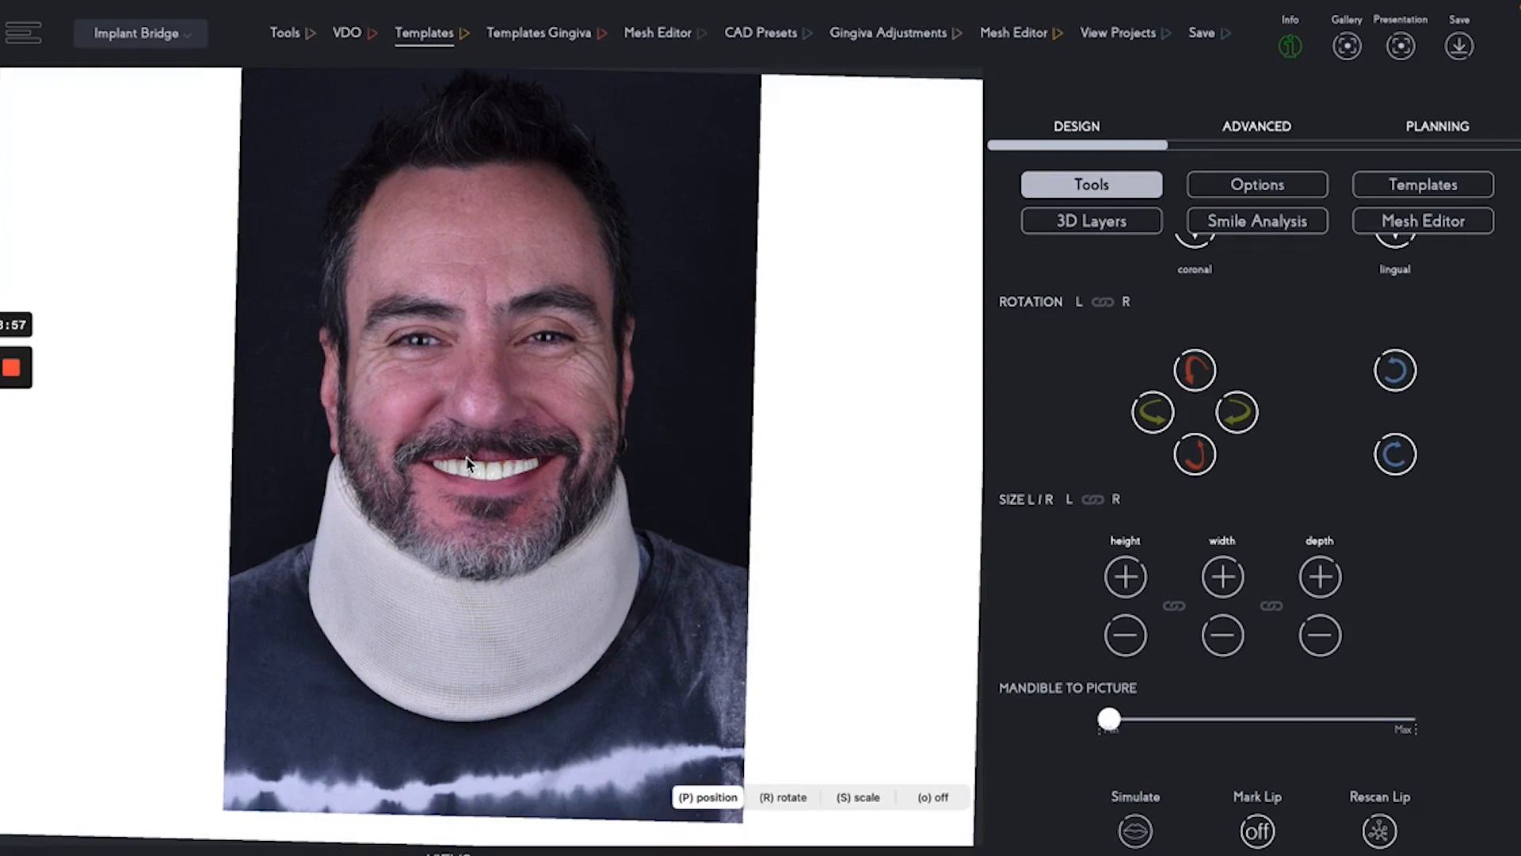
pyautogui.scroll(6, 487, 472)
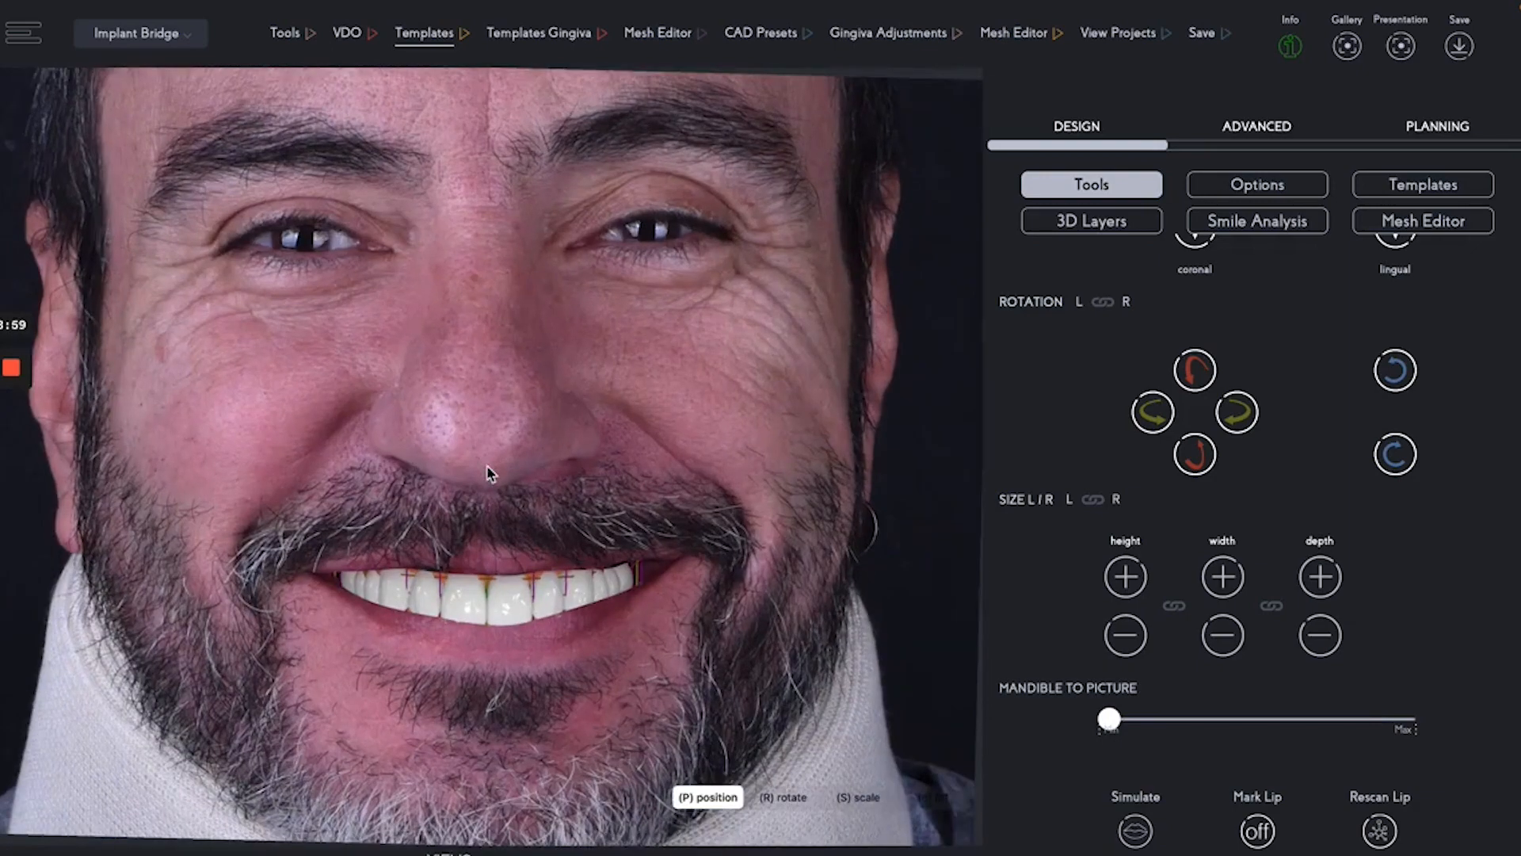
pyautogui.scroll(1, 486, 473)
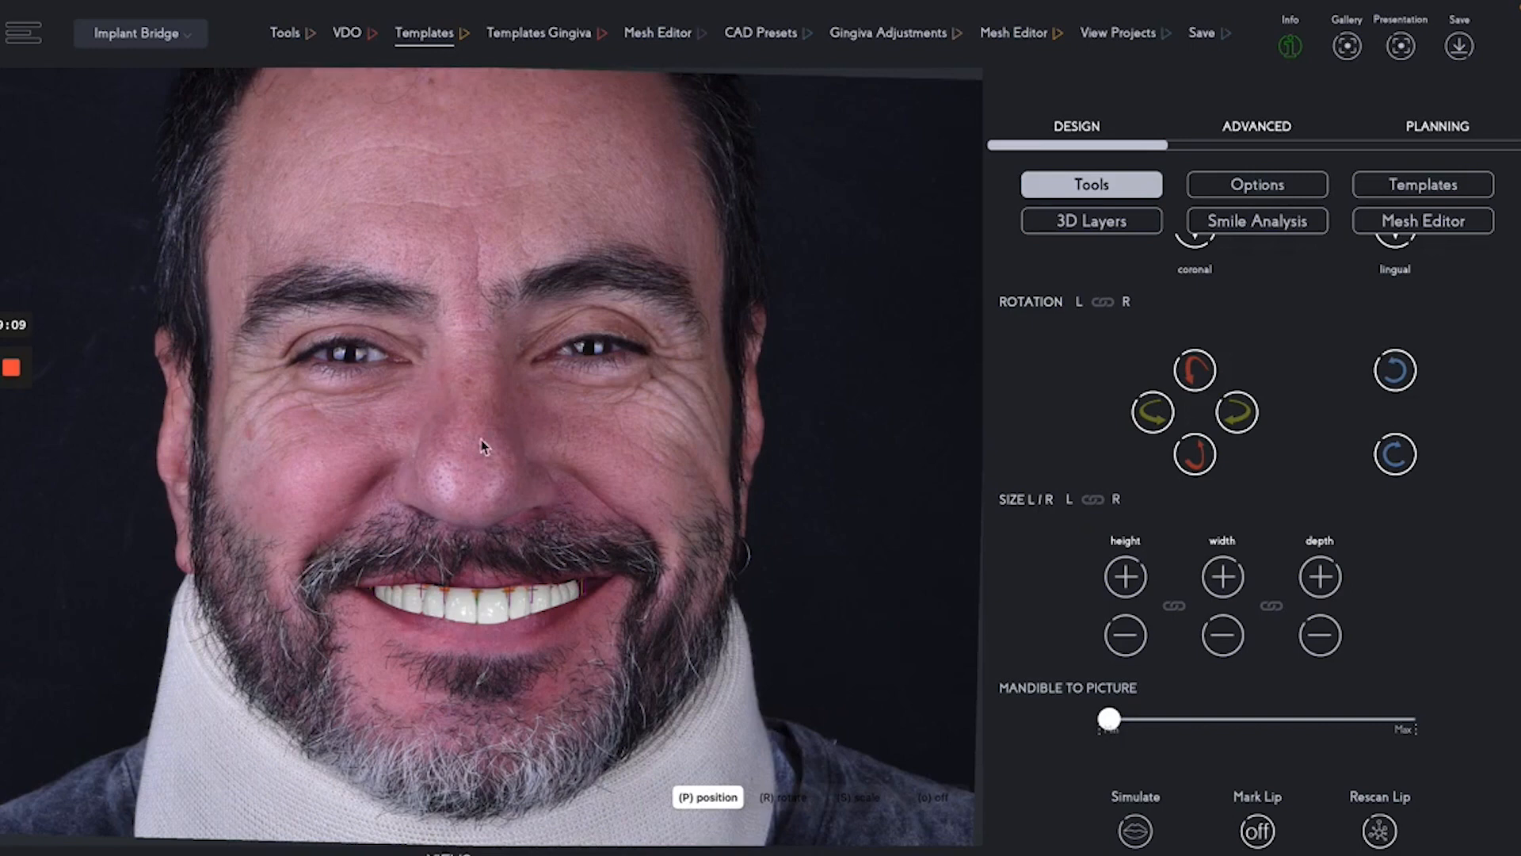
# - Turn on Facial-Analysis in the smile analysis and compare the design with the facial landmarks on the photo
pyautogui.click(1250, 231)
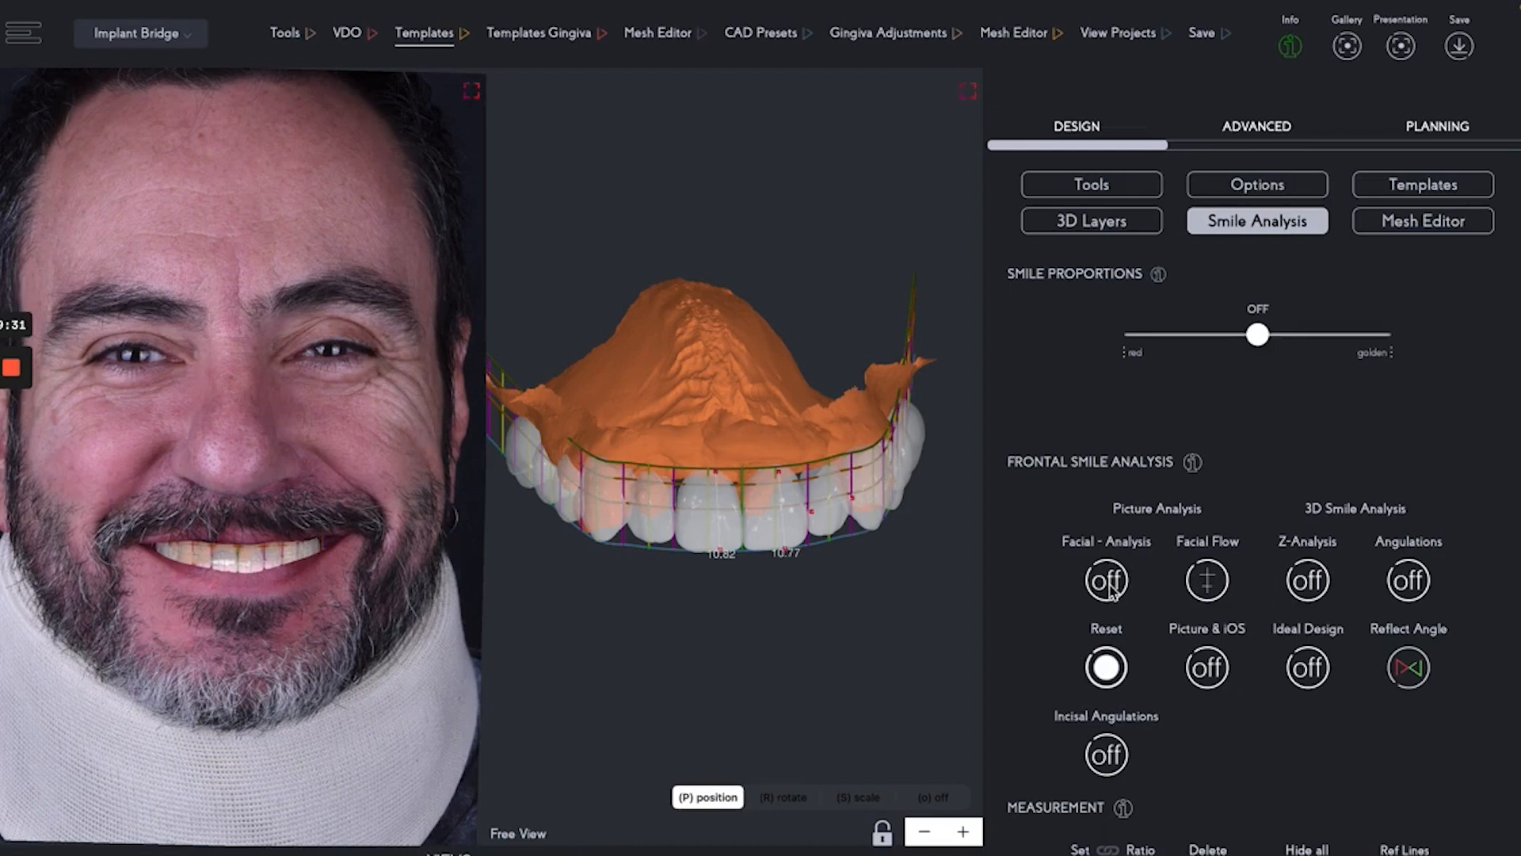
pyautogui.moveTo(869, 632)
pyautogui.mouseDown()
pyautogui.moveTo(851, 629)
pyautogui.moveTo(865, 627)
pyautogui.mouseUp()
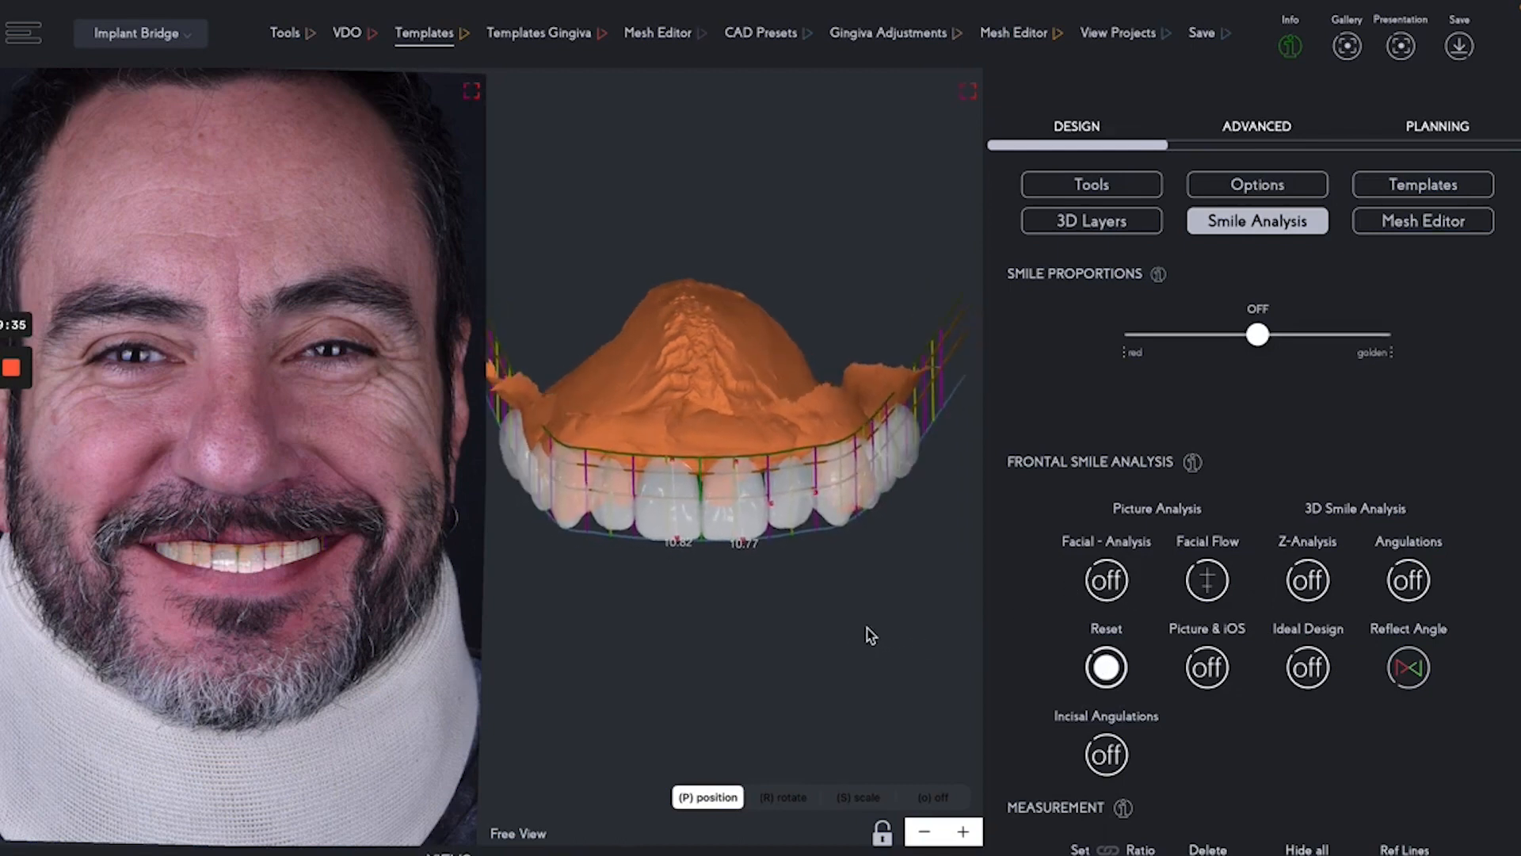
pyautogui.click(1111, 589)
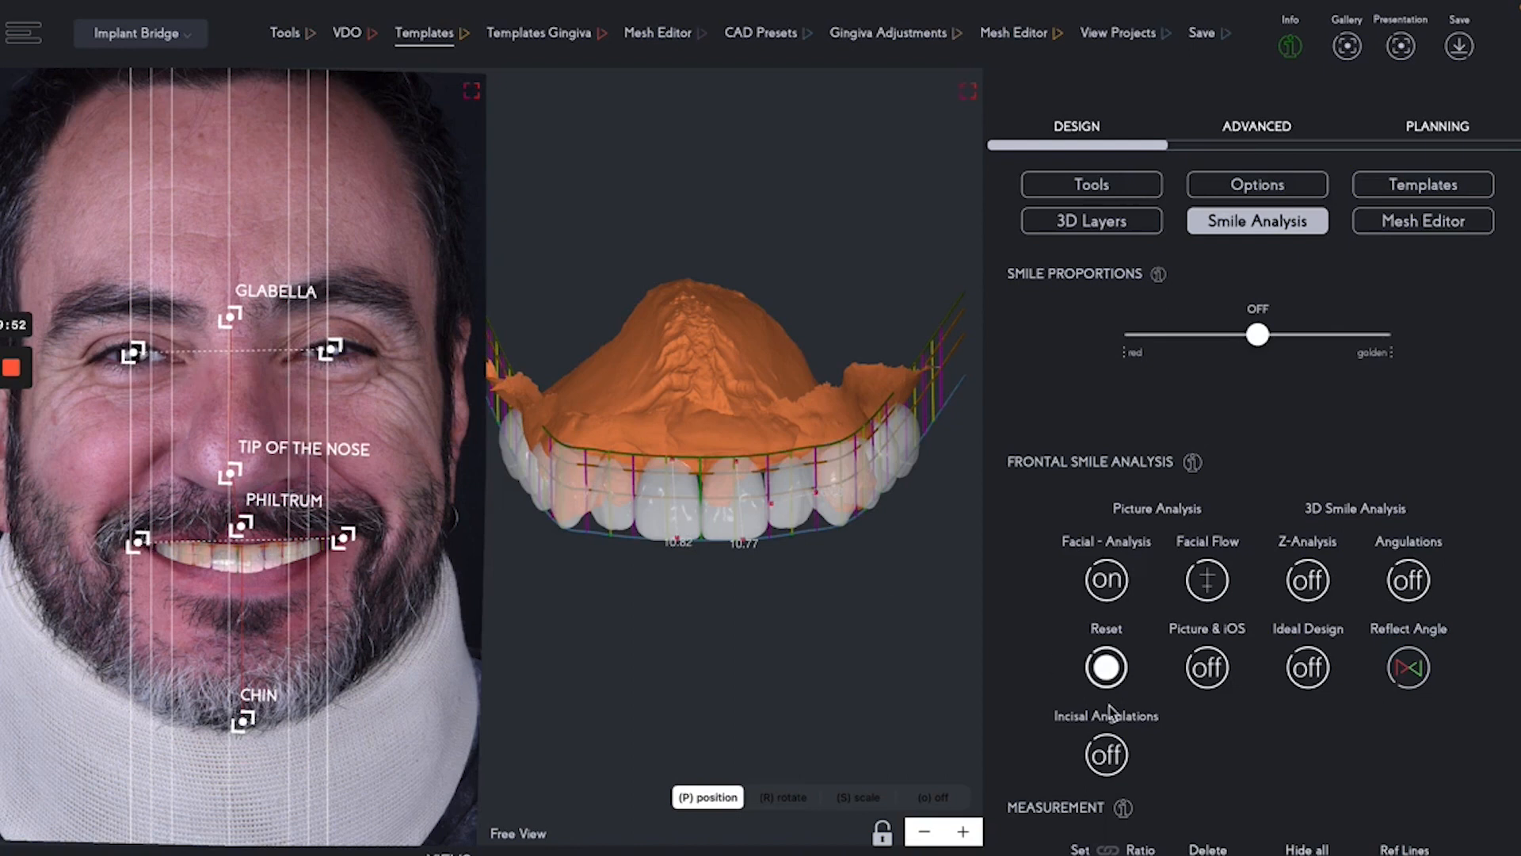
pyautogui.scroll(-3, 1109, 709)
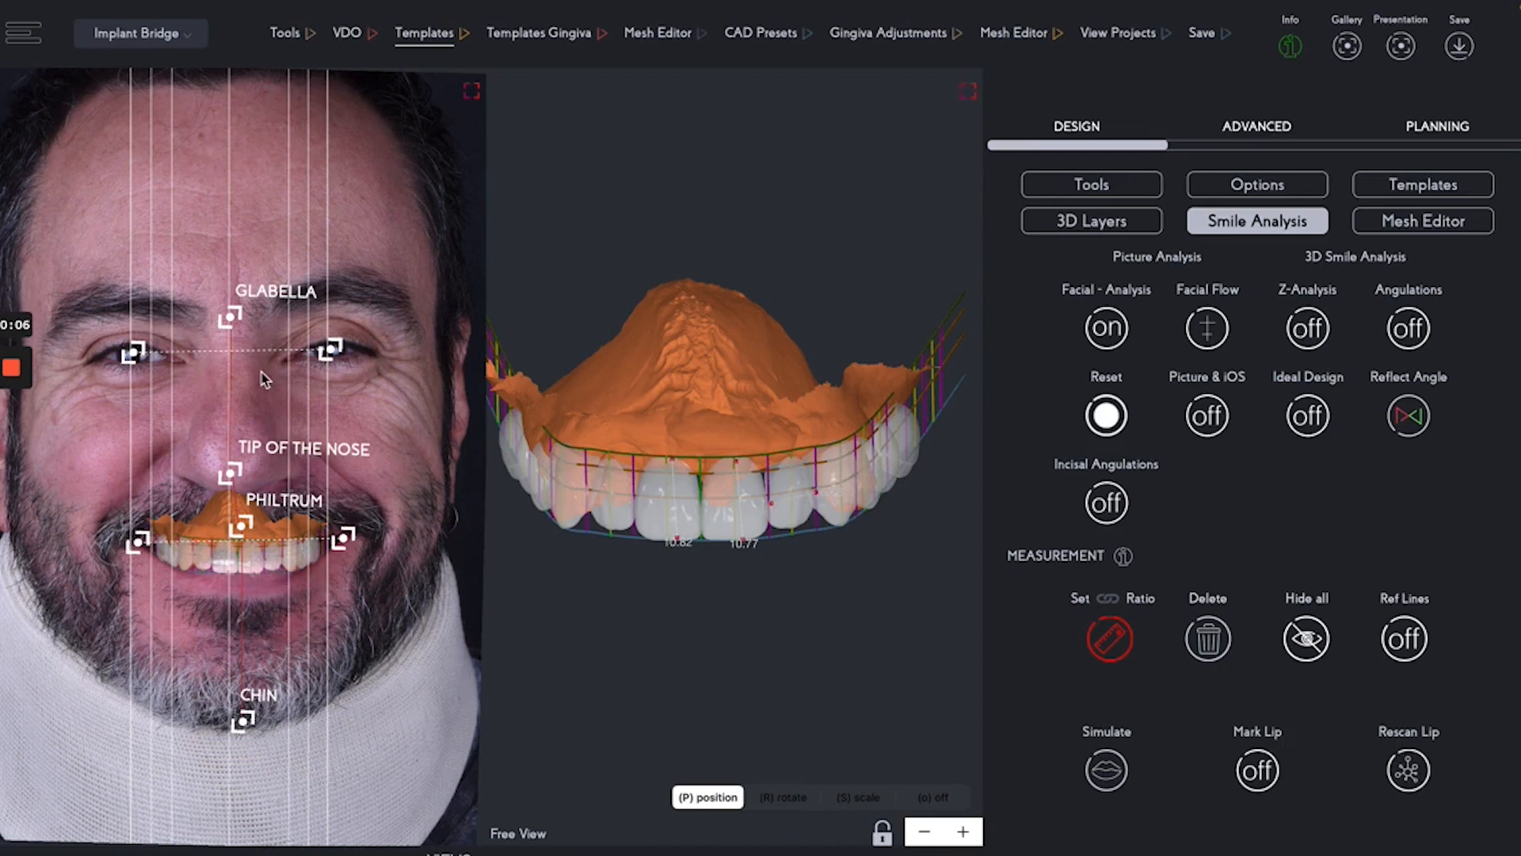
pyautogui.scroll(2, 239, 390)
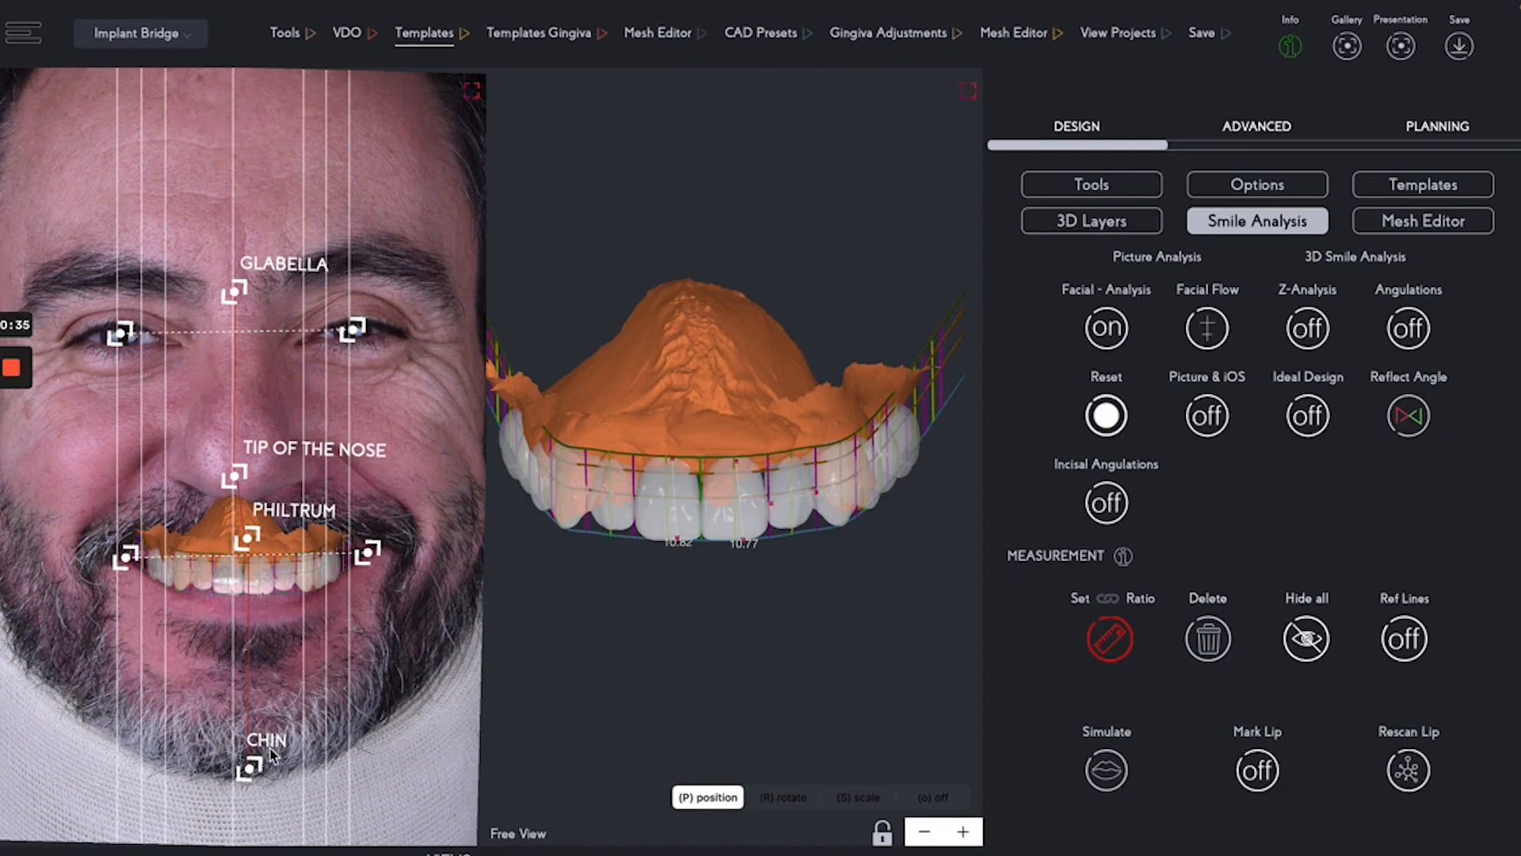
pyautogui.scroll(-2, 281, 760)
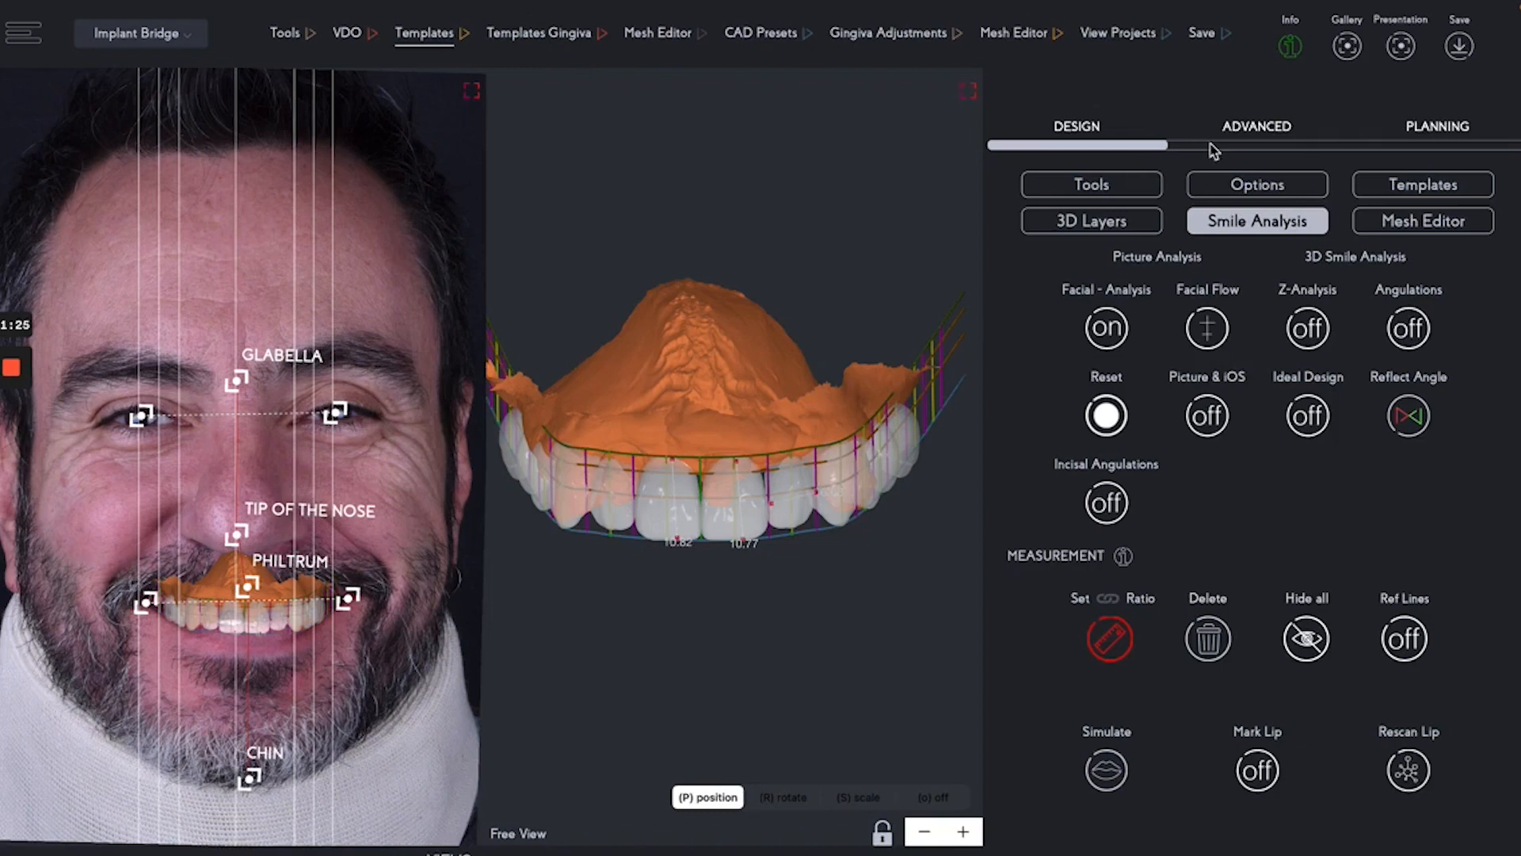
# - Open the gingiva models among the design templates
pyautogui.click(1391, 182)
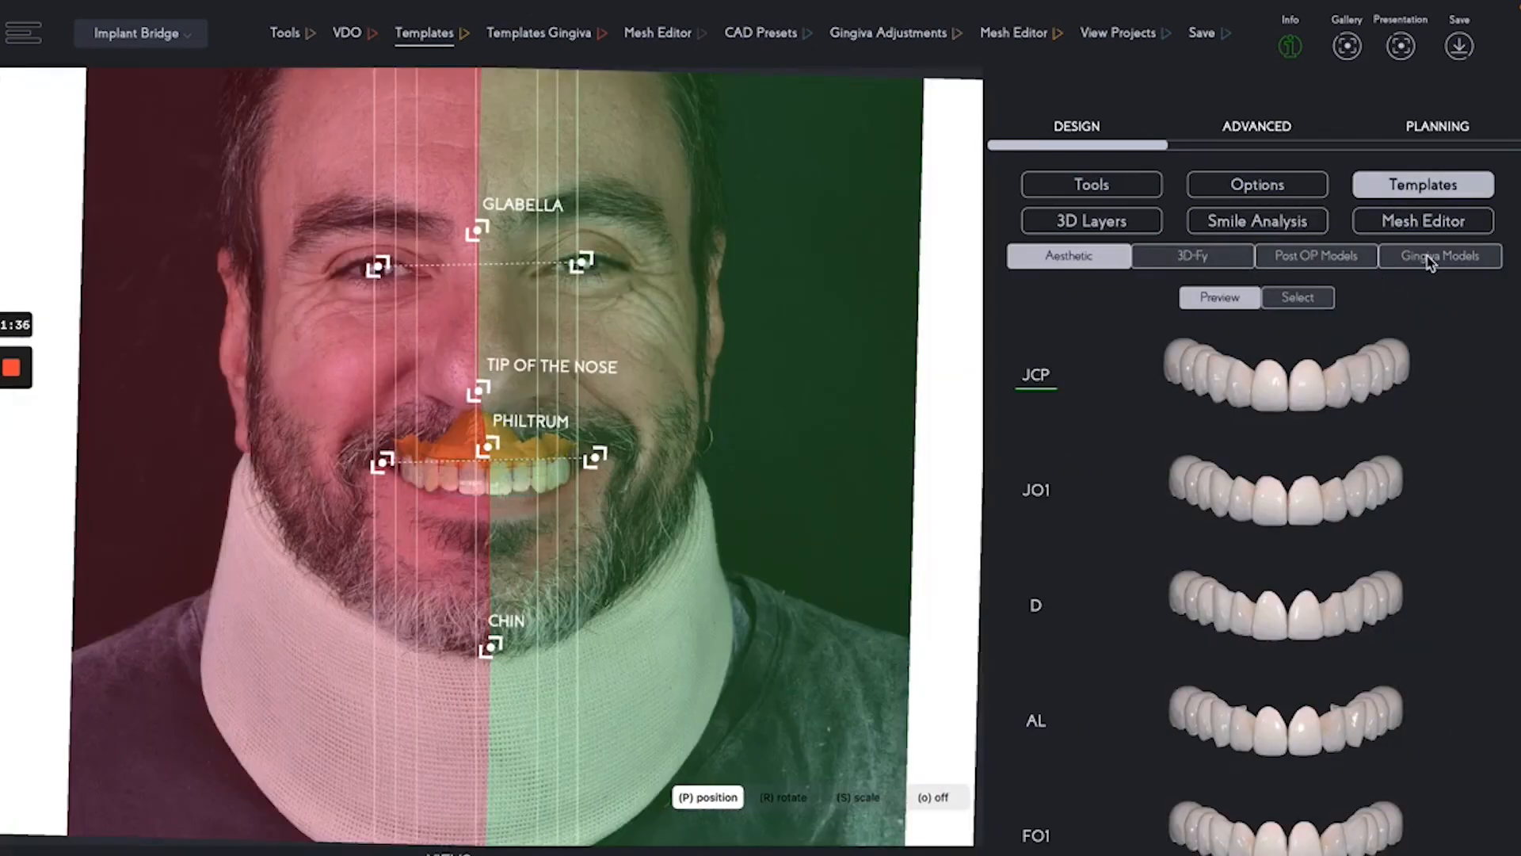
pyautogui.click(1430, 261)
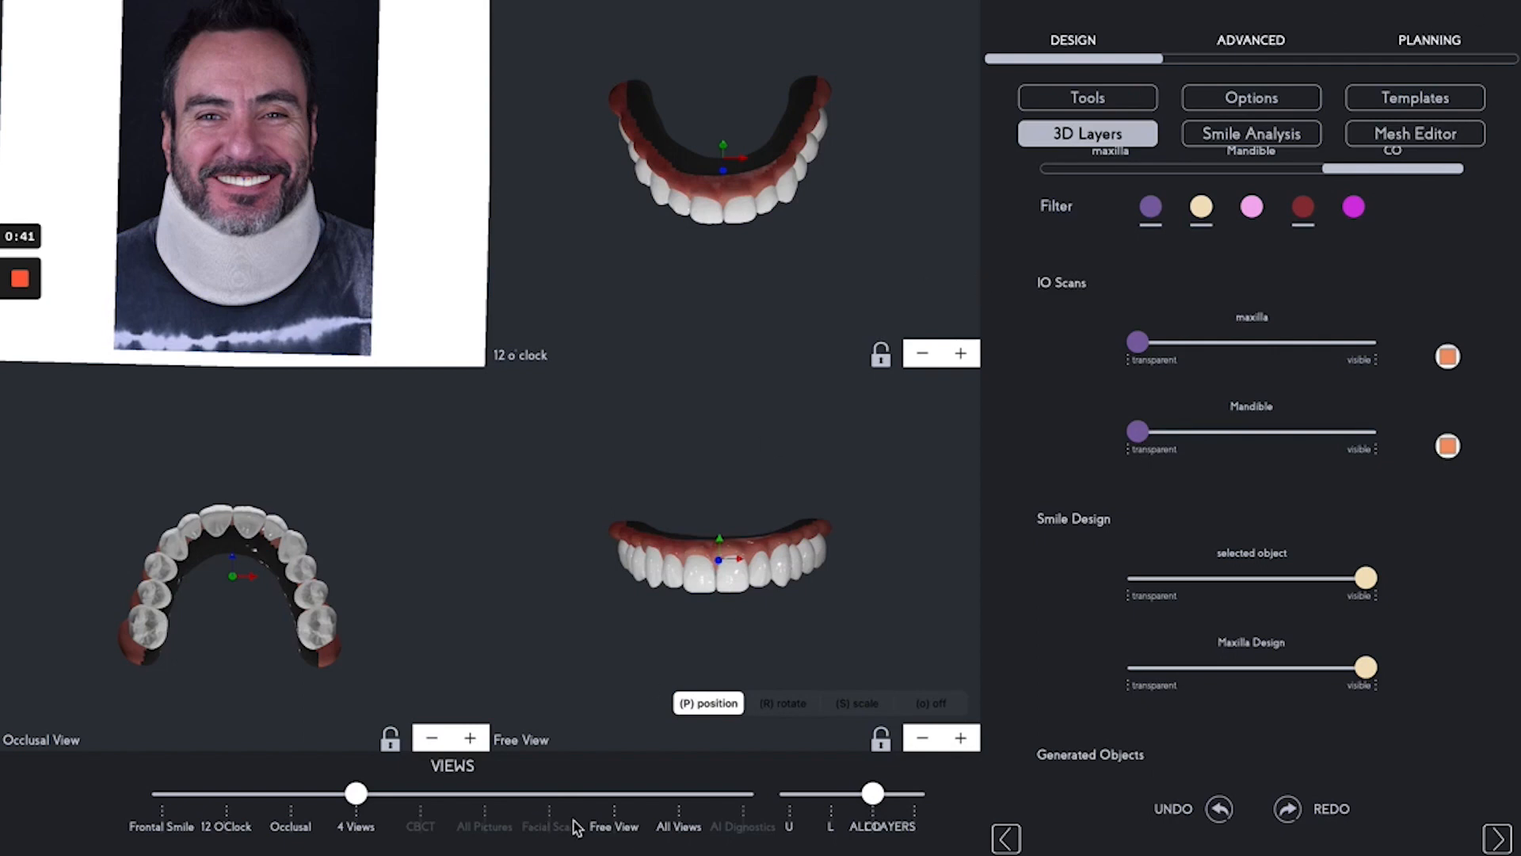
# - Examine the upper implant bridge with its gingiva from several angles in Free View
pyautogui.click(617, 804)
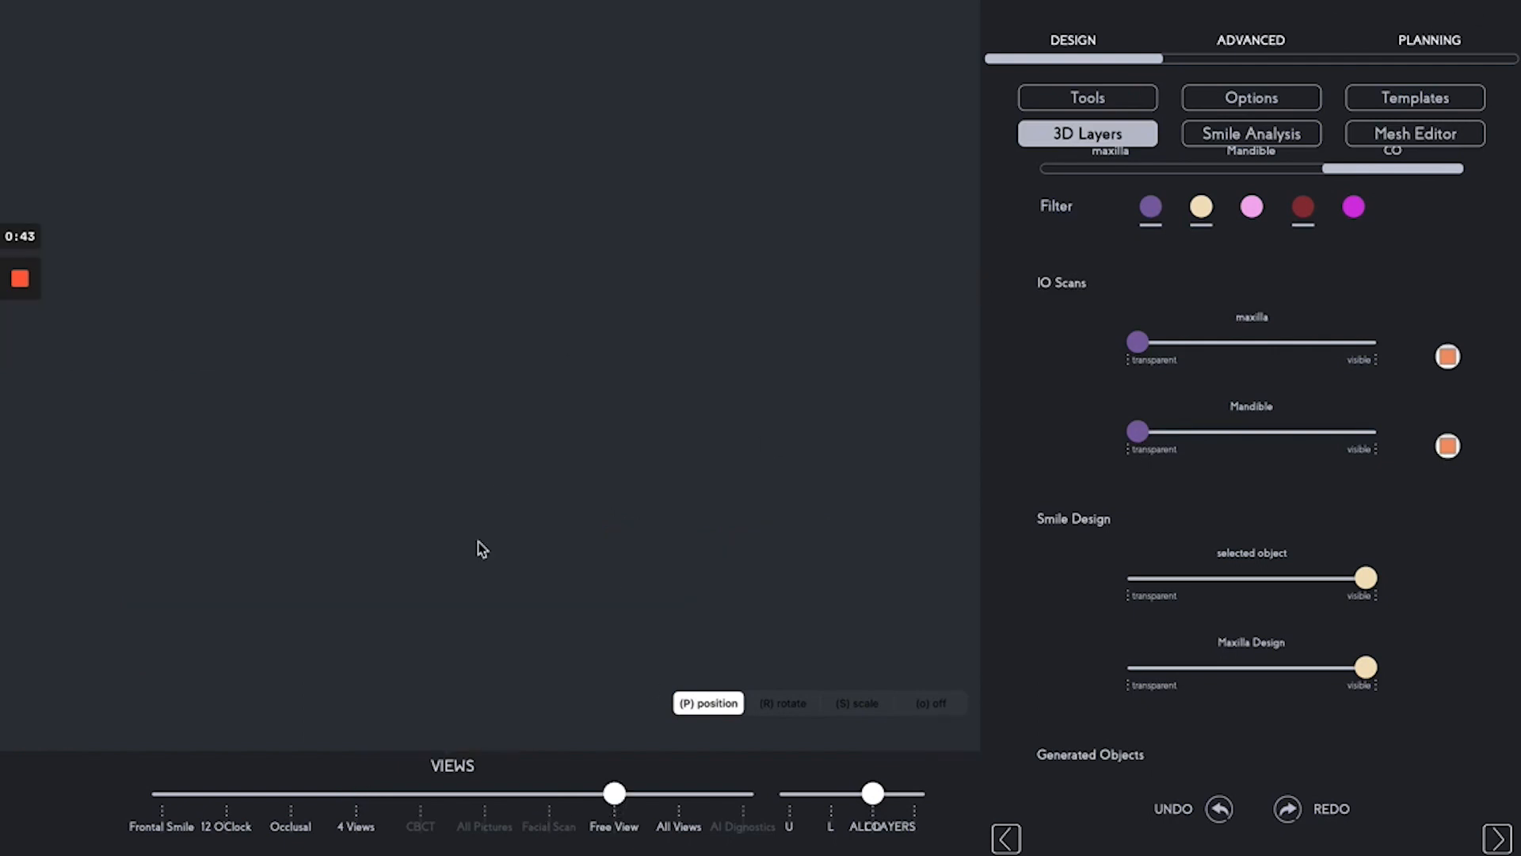
pyautogui.moveTo(648, 485); pyautogui.dragTo(648, 207)
pyautogui.moveTo(435, 40); pyautogui.dragTo(464, 339)
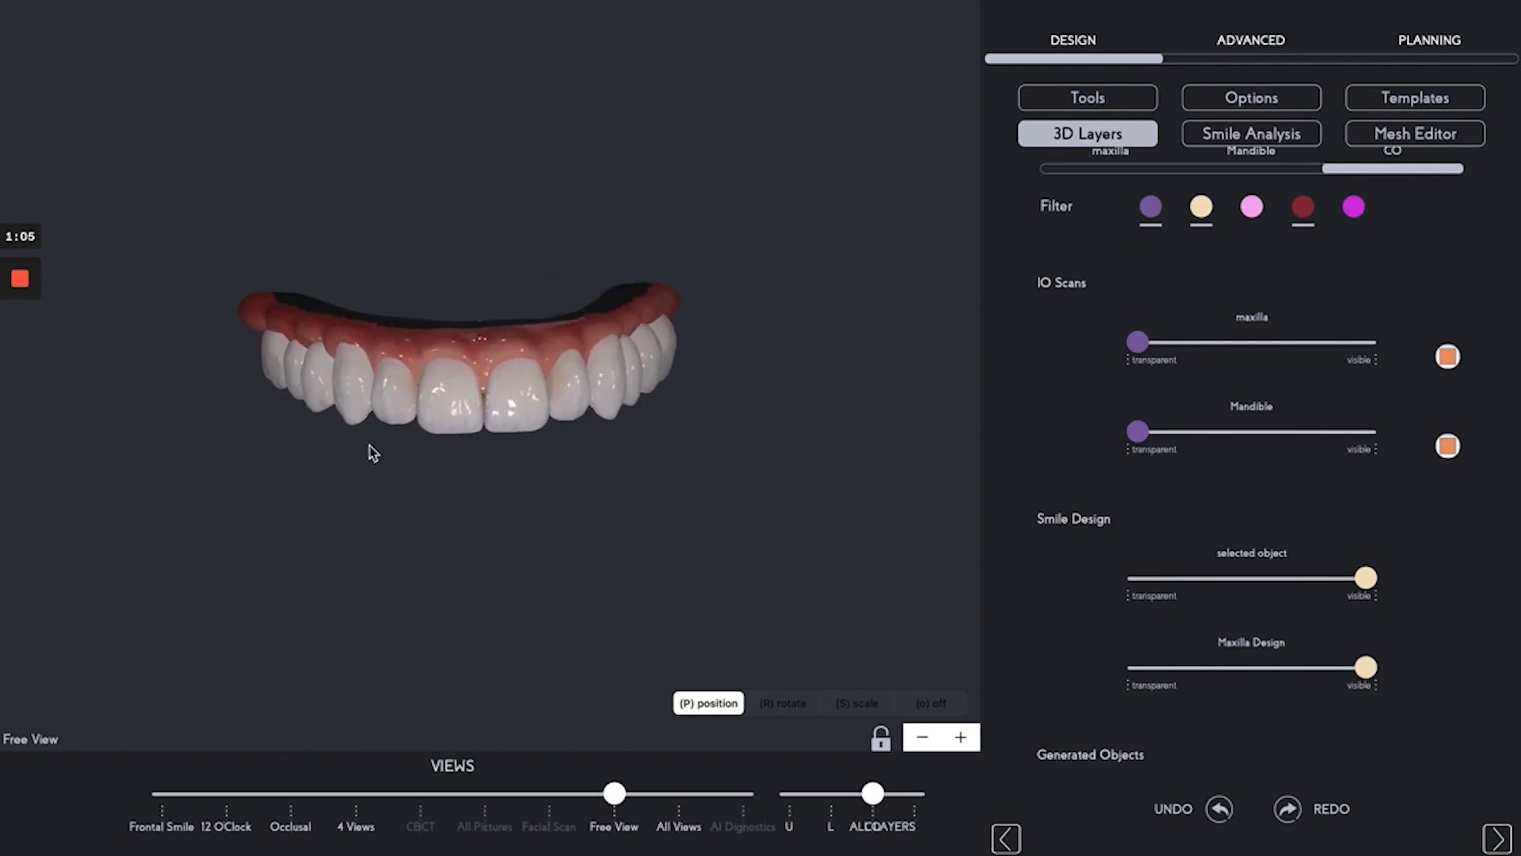
pyautogui.moveTo(482, 468); pyautogui.dragTo(420, 474)
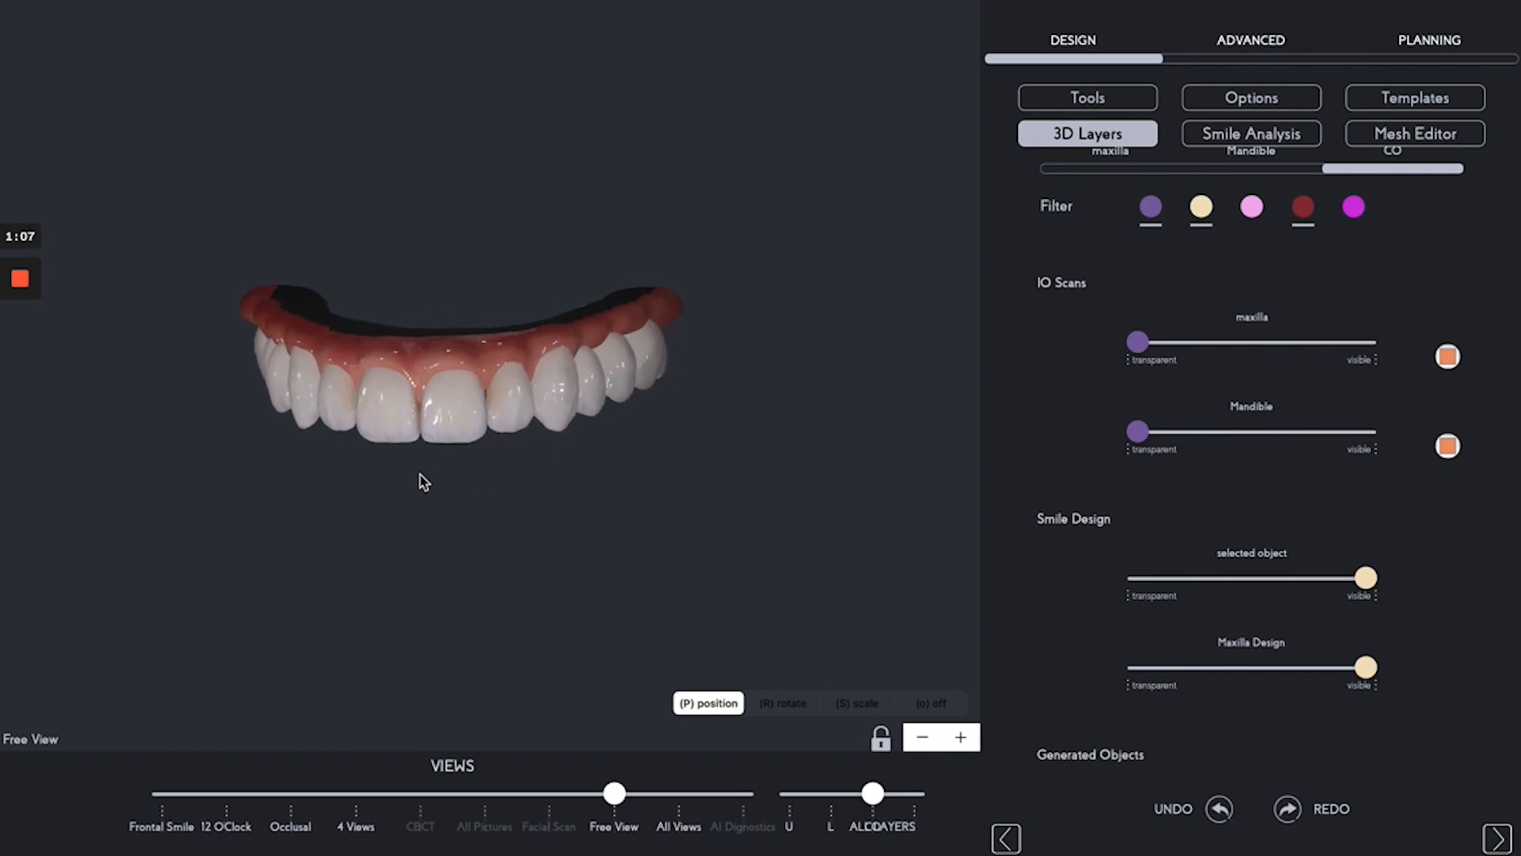